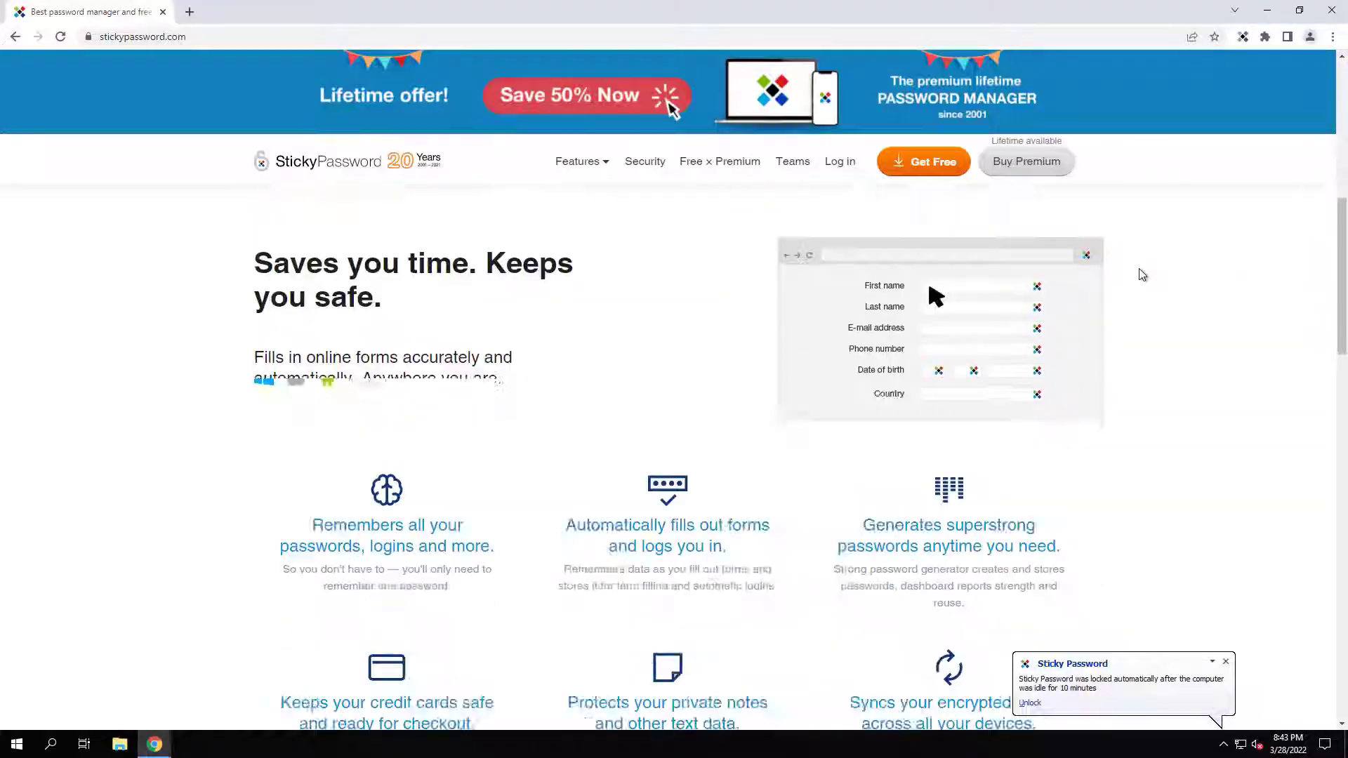
# - Reveal the stickypassword.com Features dropdown, listing Password manager through USB password manager
pyautogui.scroll(-3, 1139, 273)
pyautogui.scroll(5, 1139, 274)
pyautogui.scroll(-7, 1139, 274)
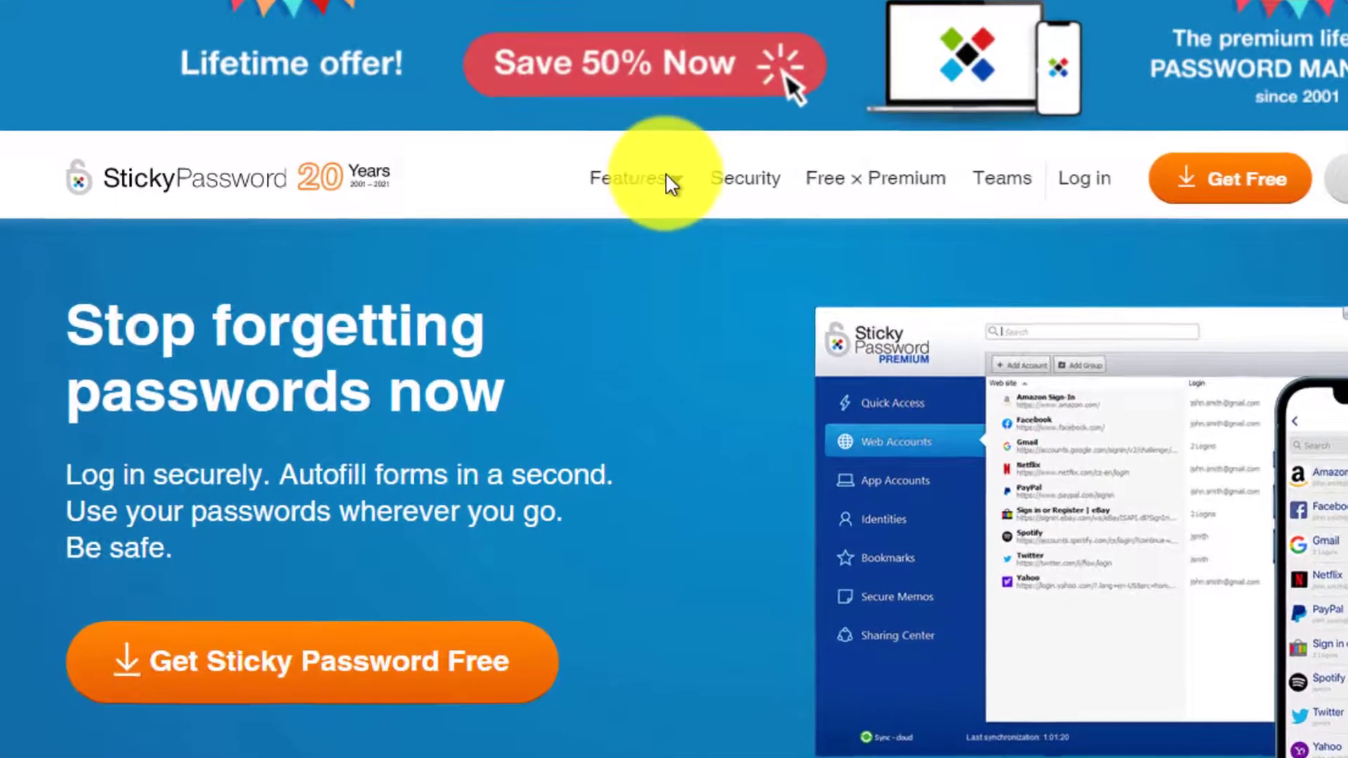
pyautogui.moveTo(667, 179)
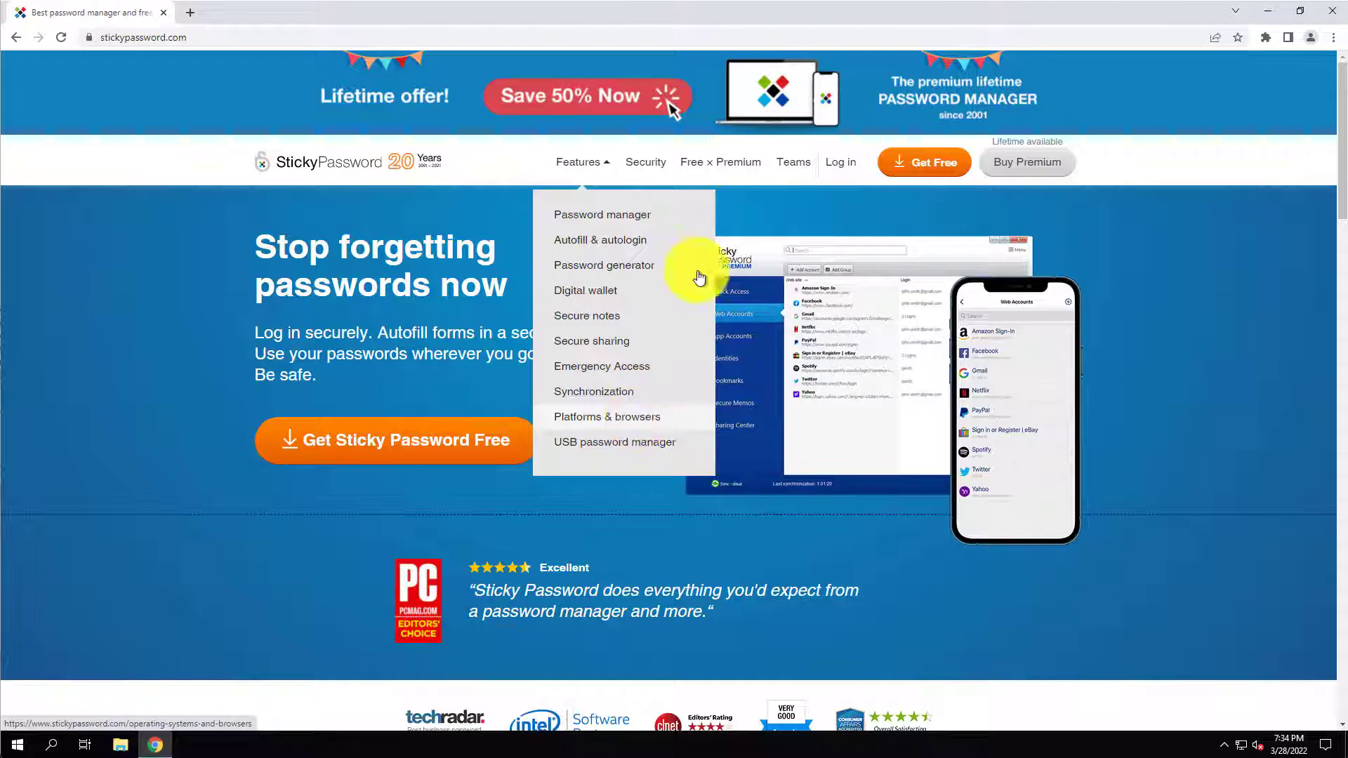
pyautogui.click(723, 159)
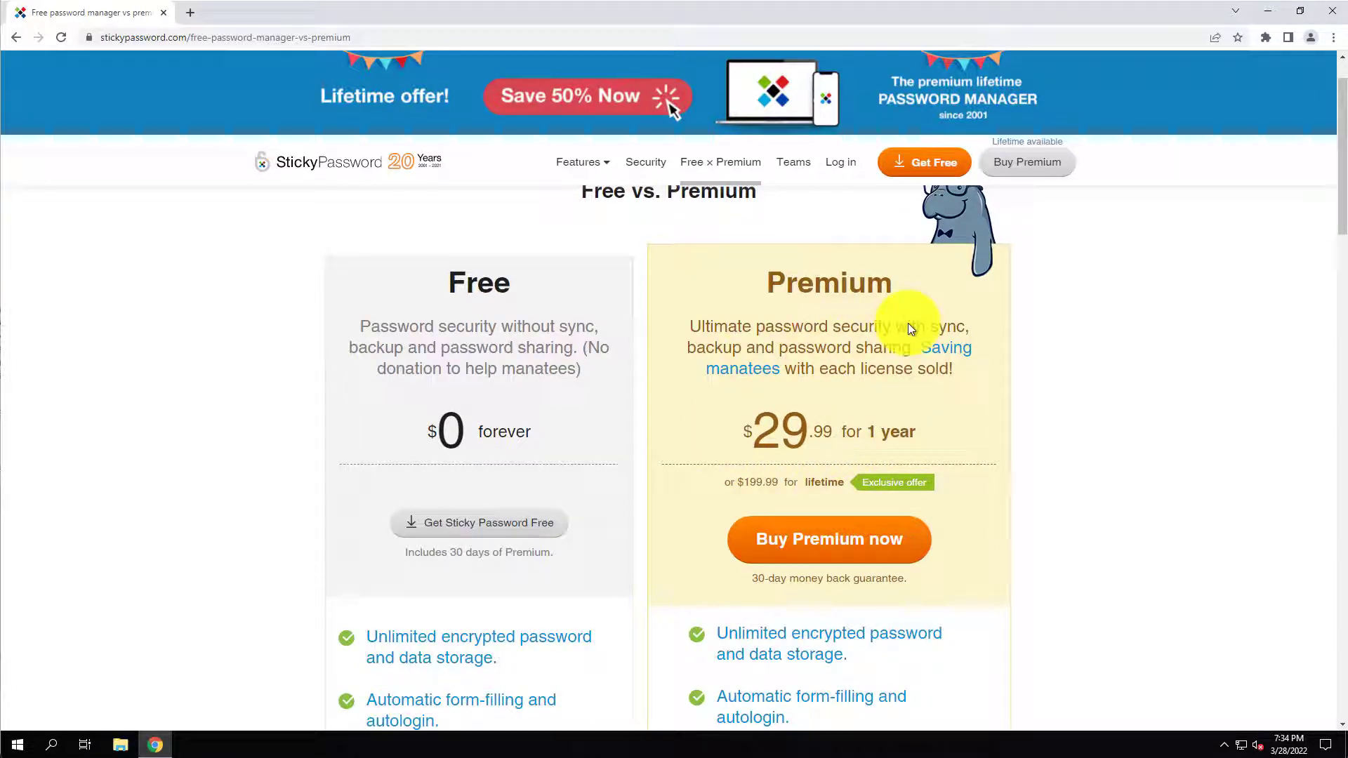
pyautogui.scroll(1, 908, 323)
pyautogui.click(374, 174)
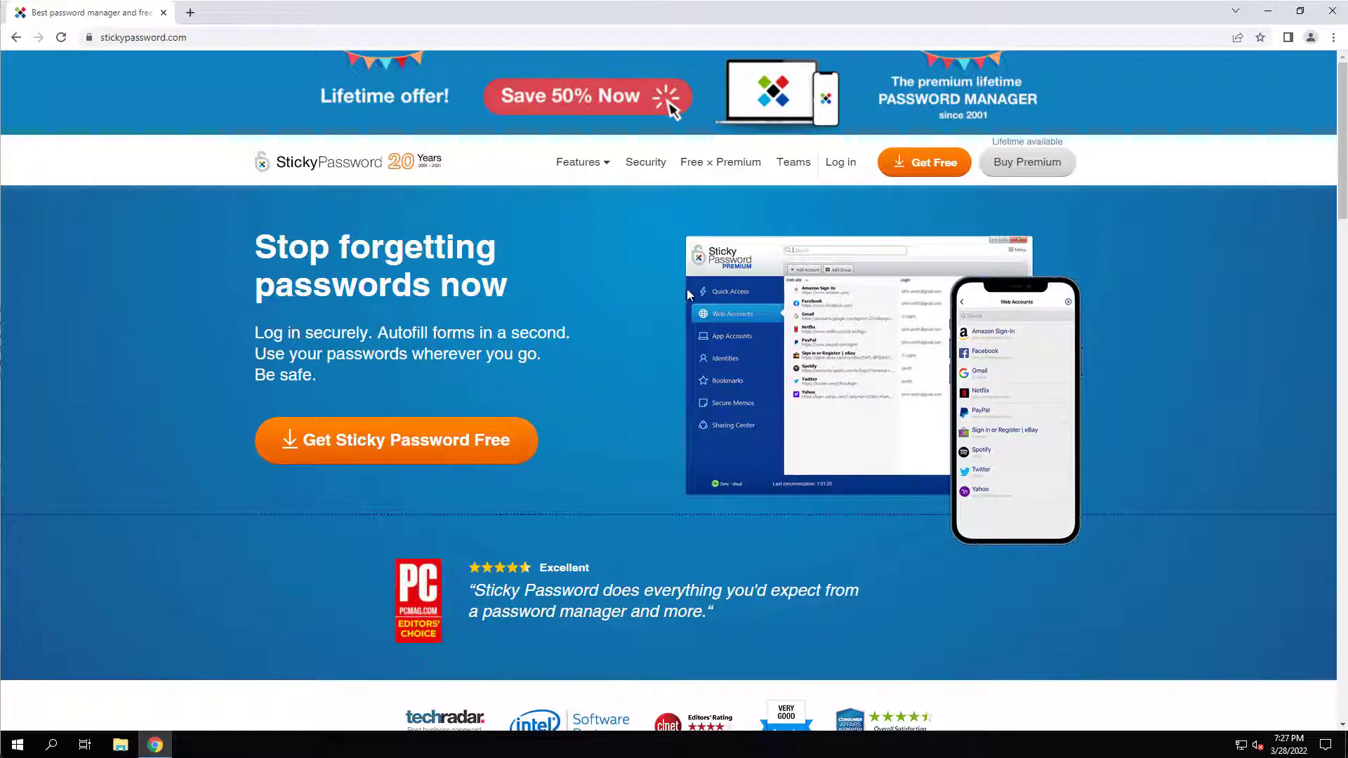
# - Download the free Sticky Password installer and install version 8.4.4.893, accepting the license agreement
pyautogui.click(951, 166)
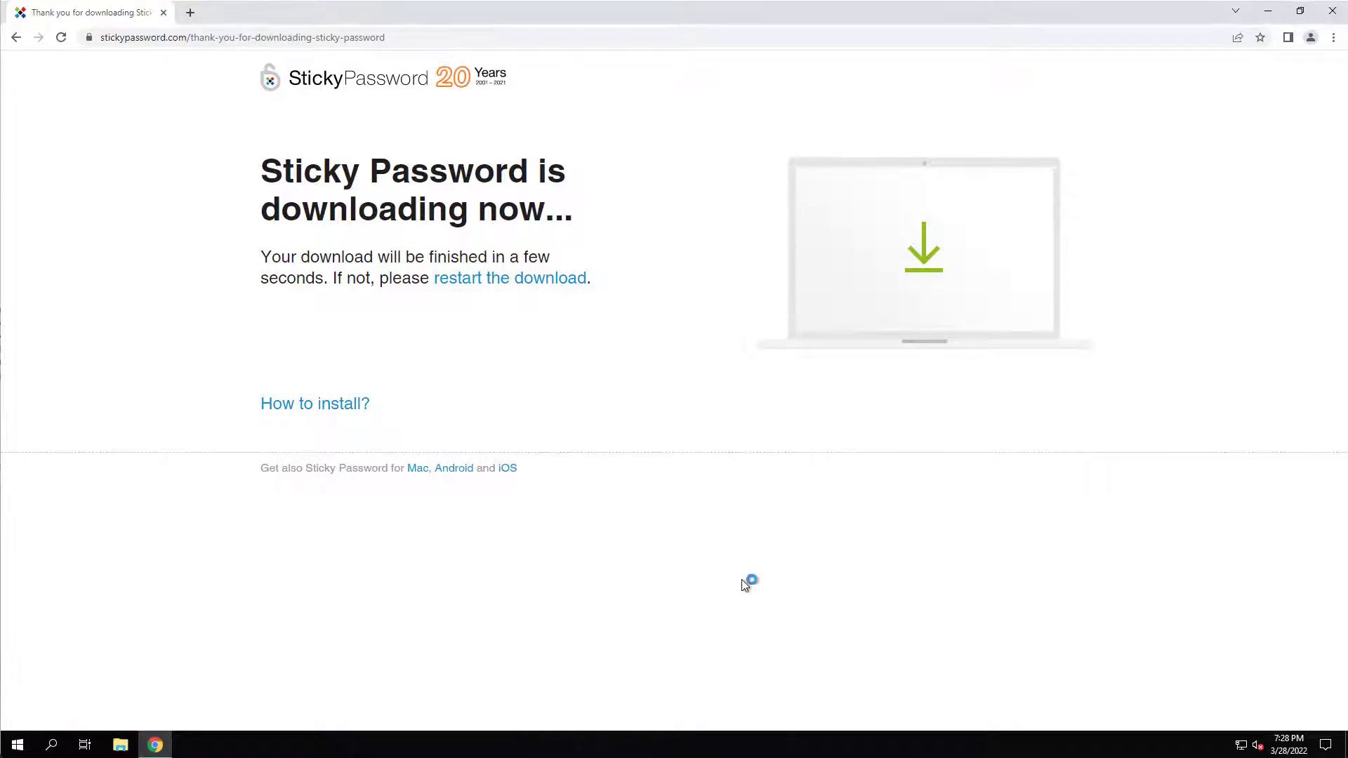
pyautogui.click(689, 409)
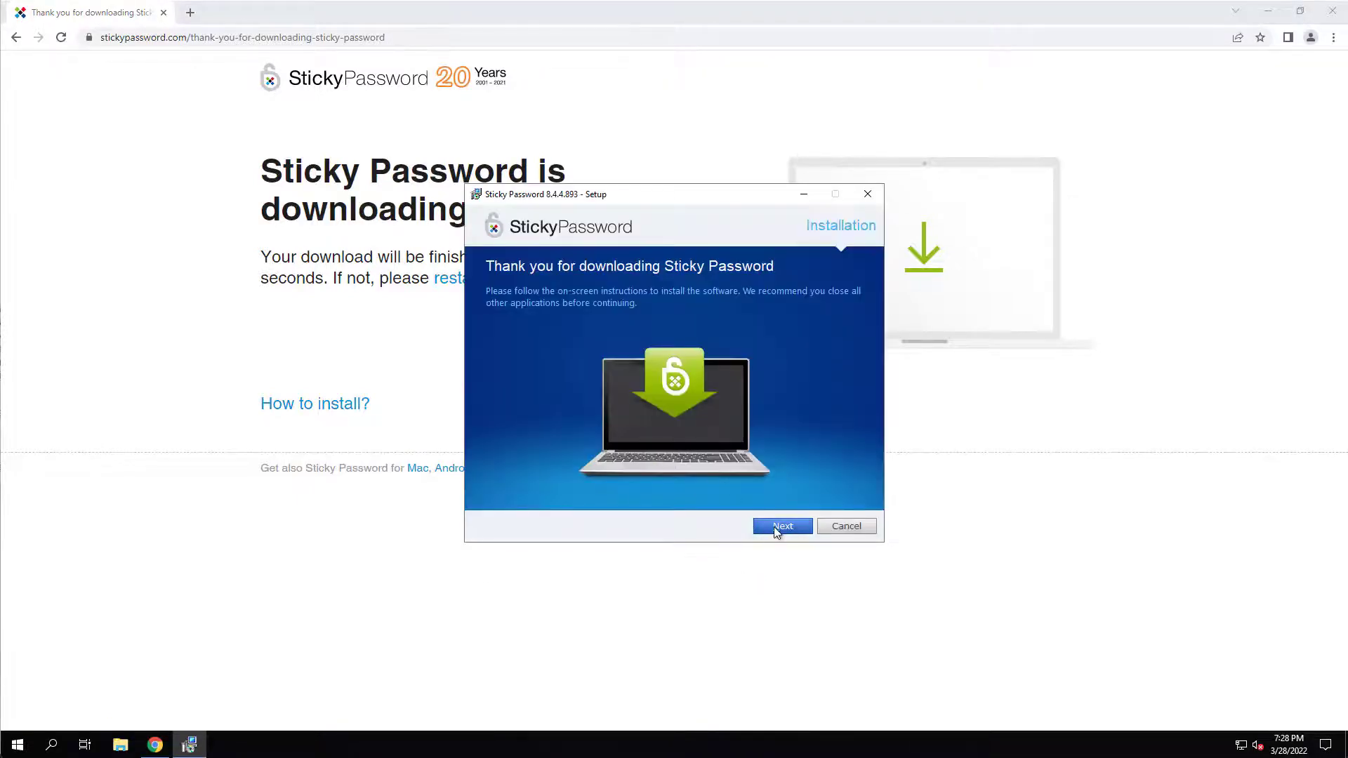
pyautogui.click(778, 528)
pyautogui.click(574, 432)
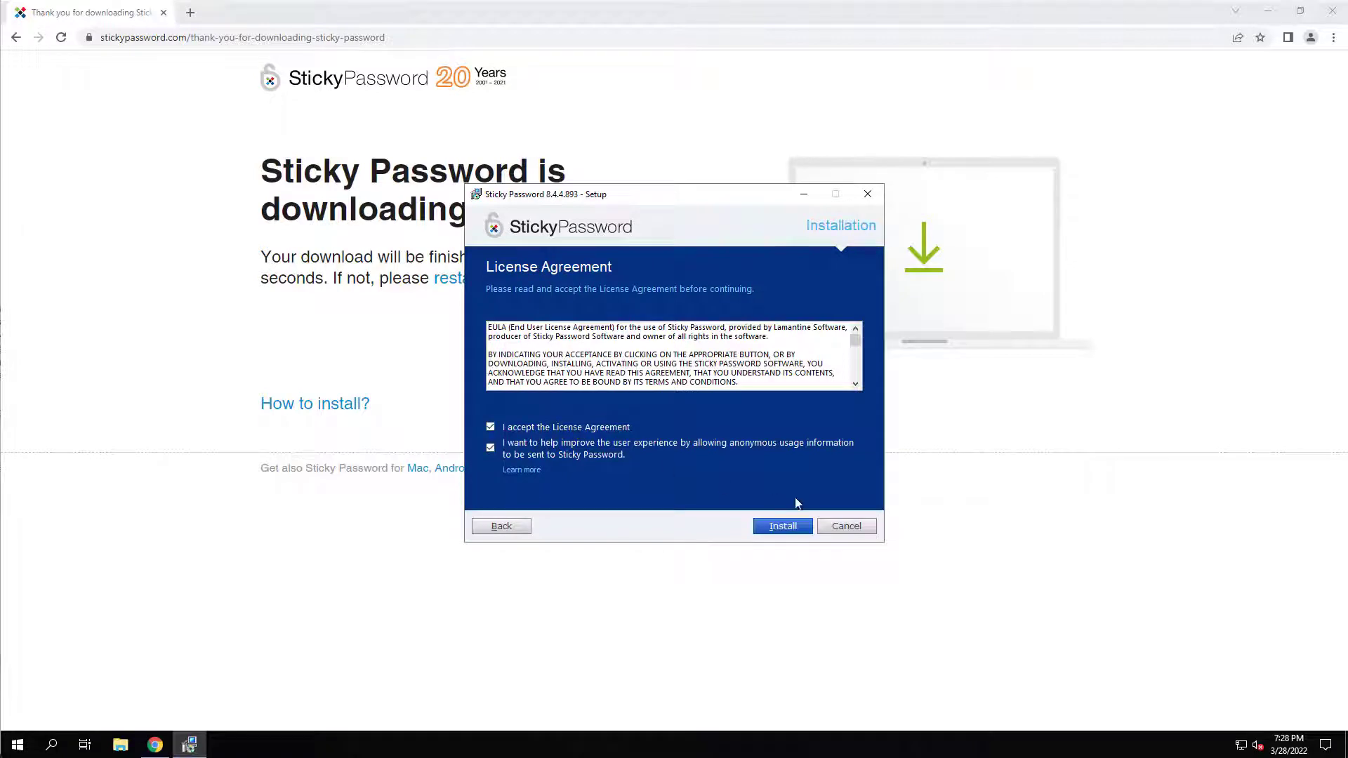
pyautogui.moveTo(855, 344); pyautogui.dragTo(858, 410)
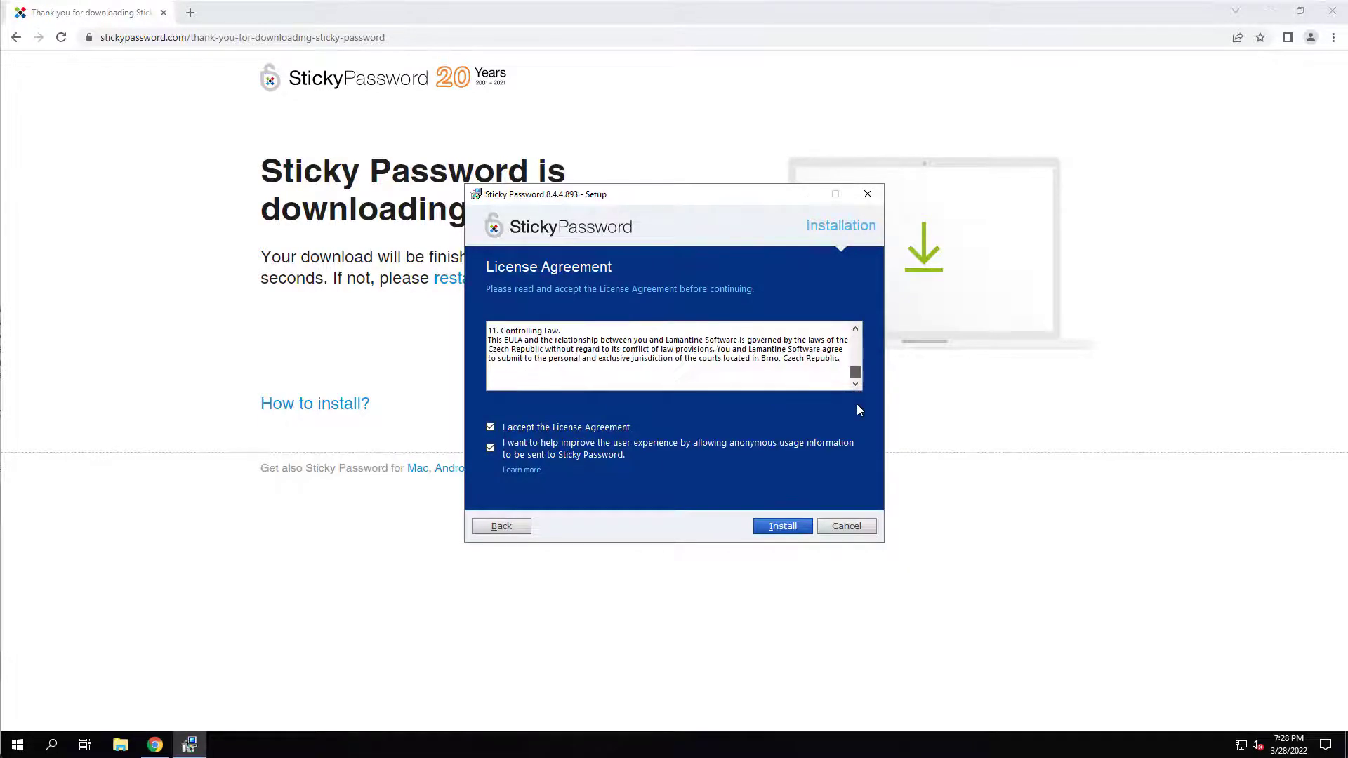
pyautogui.click(799, 530)
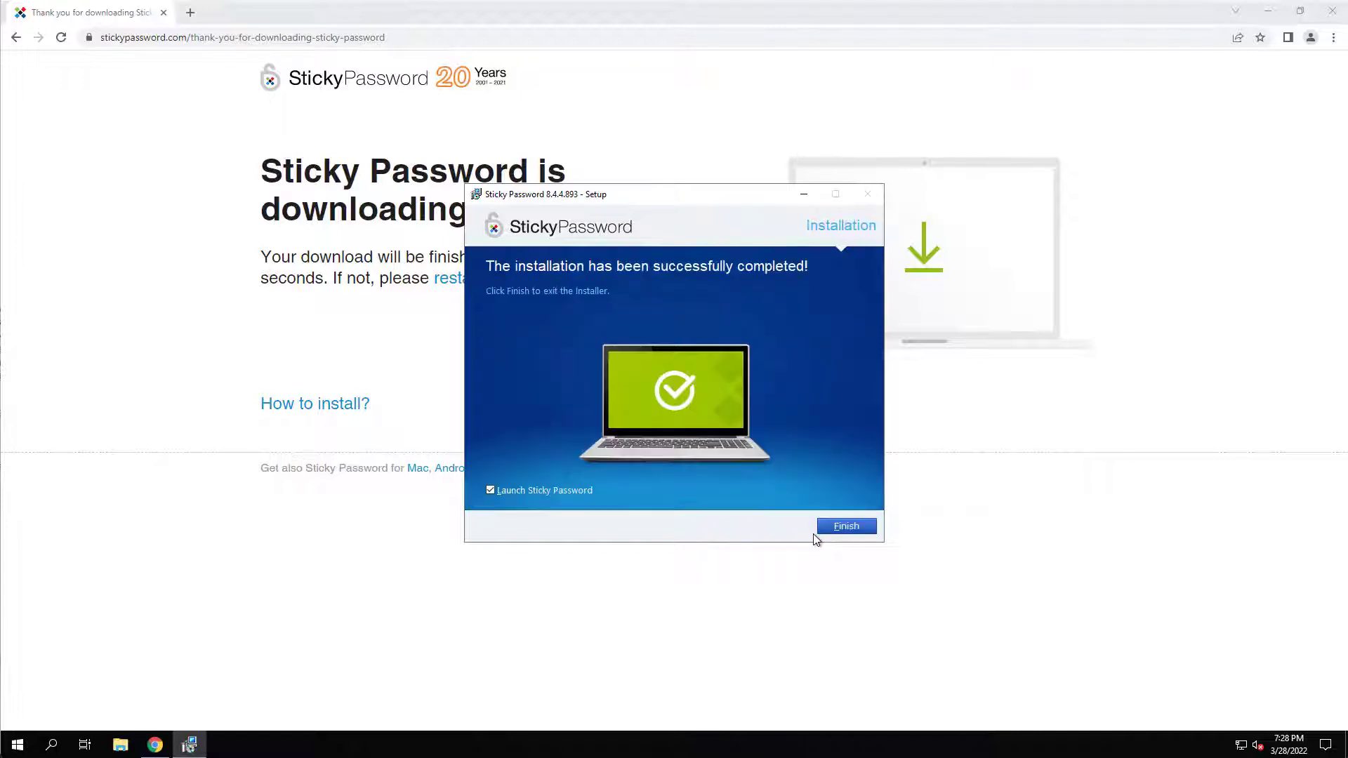
# - Launch Sticky Password and advance through the welcome slides to the StickyAccount step
pyautogui.click(833, 530)
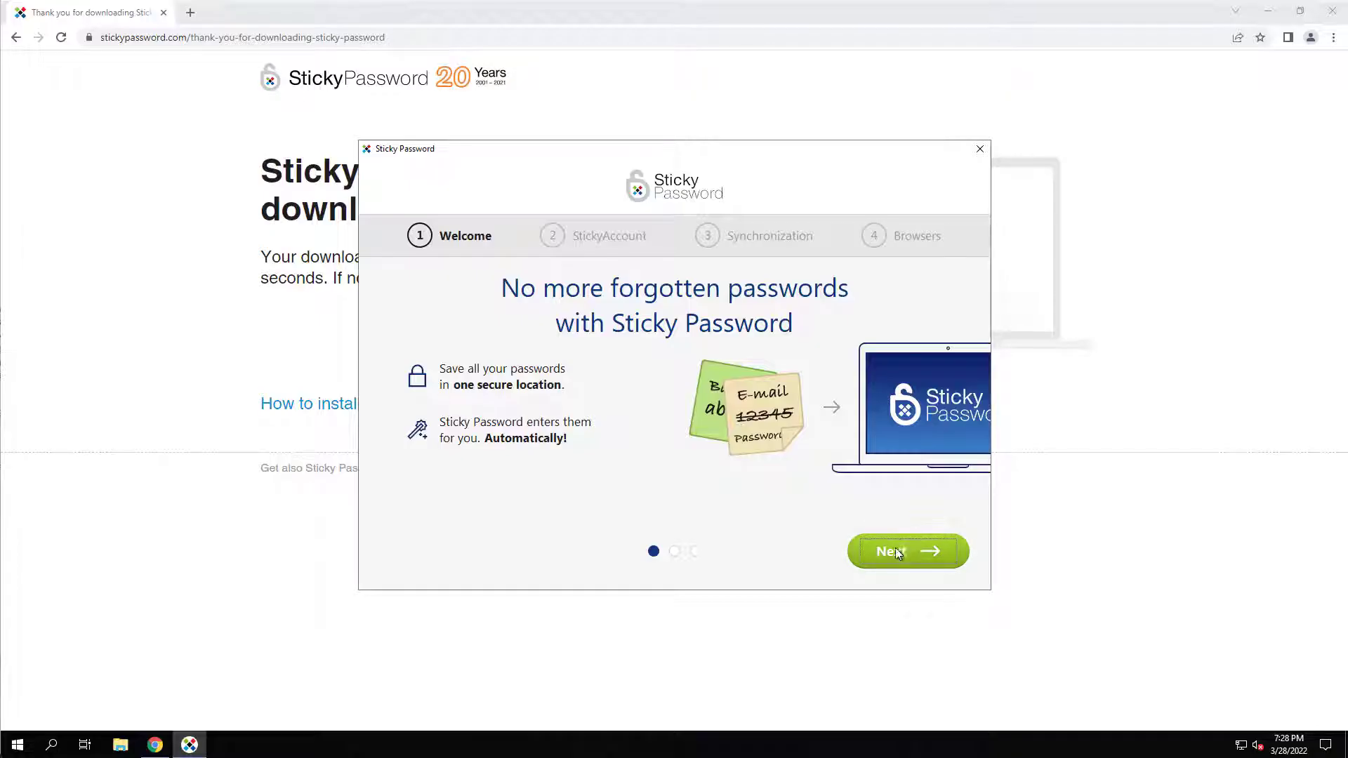
pyautogui.click(896, 550)
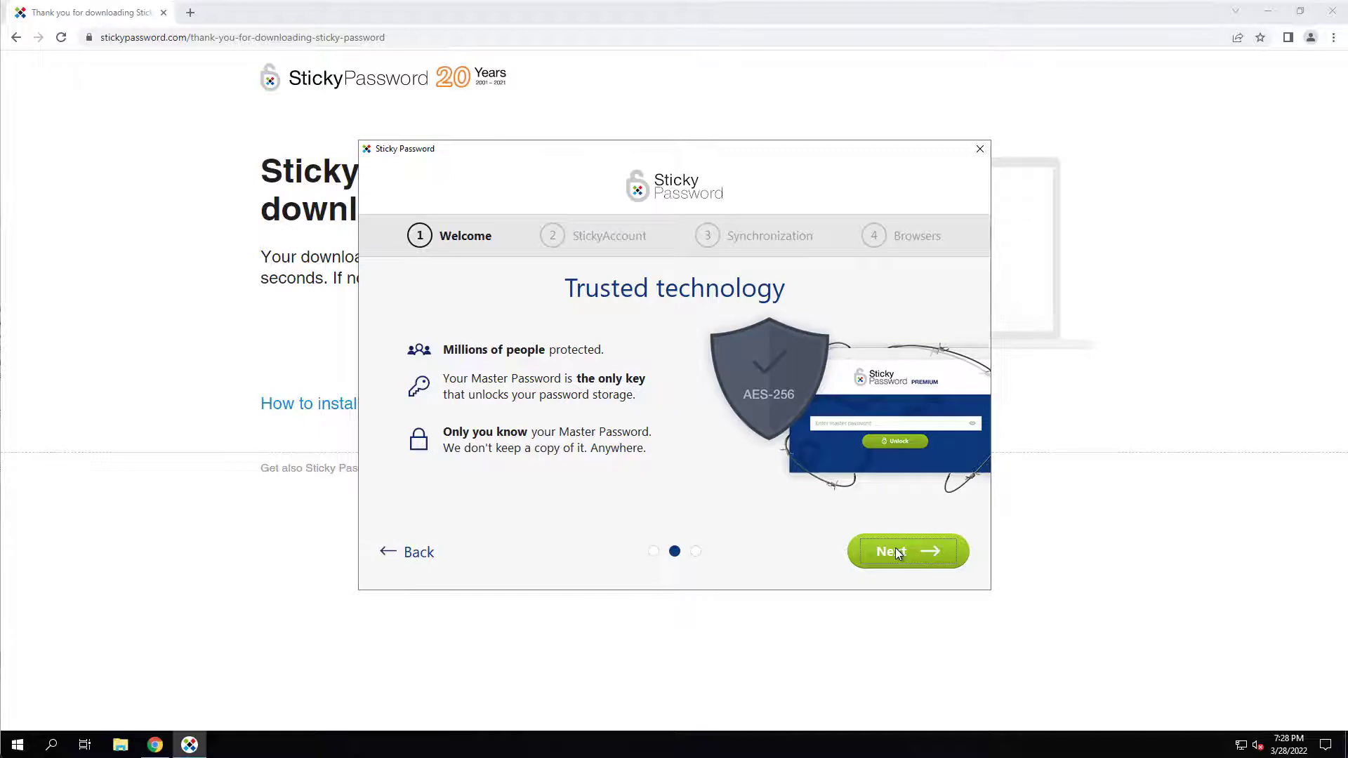
pyautogui.click(896, 552)
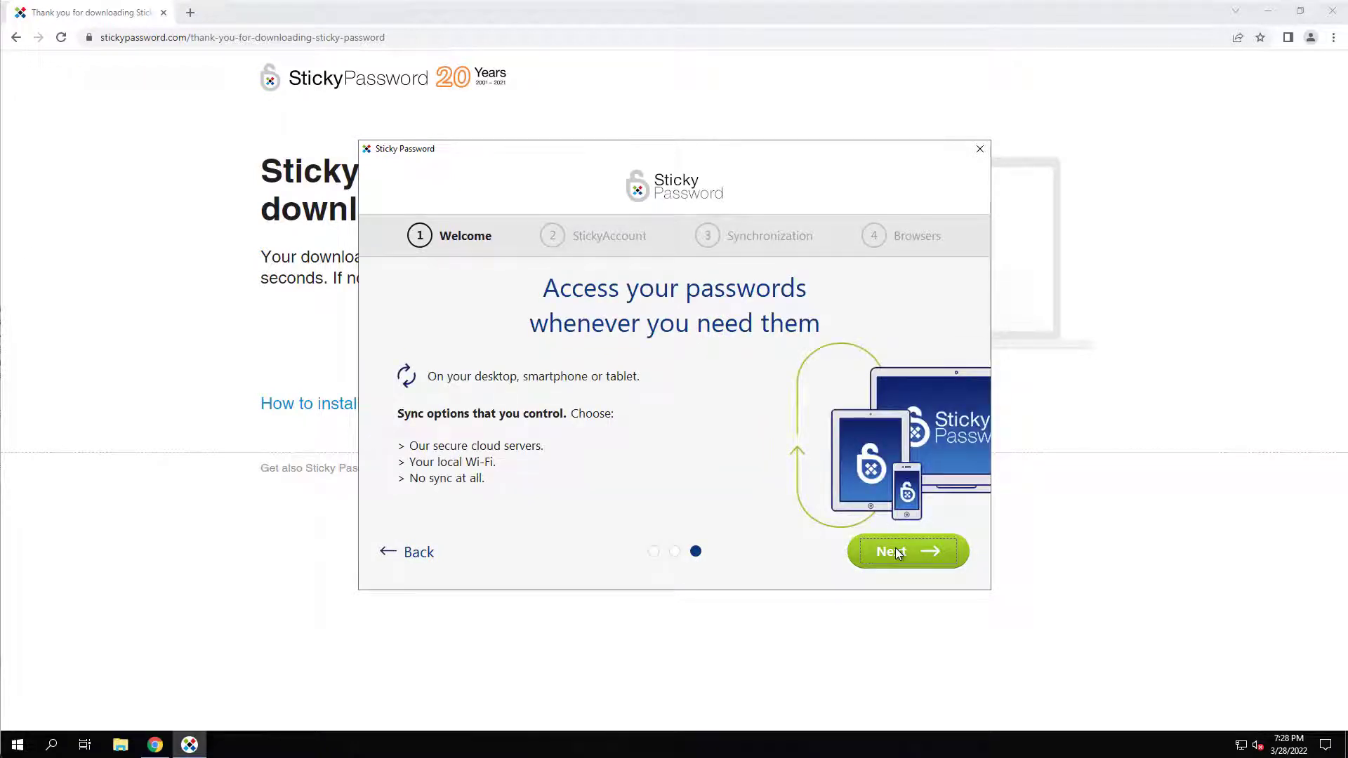
pyautogui.click(897, 553)
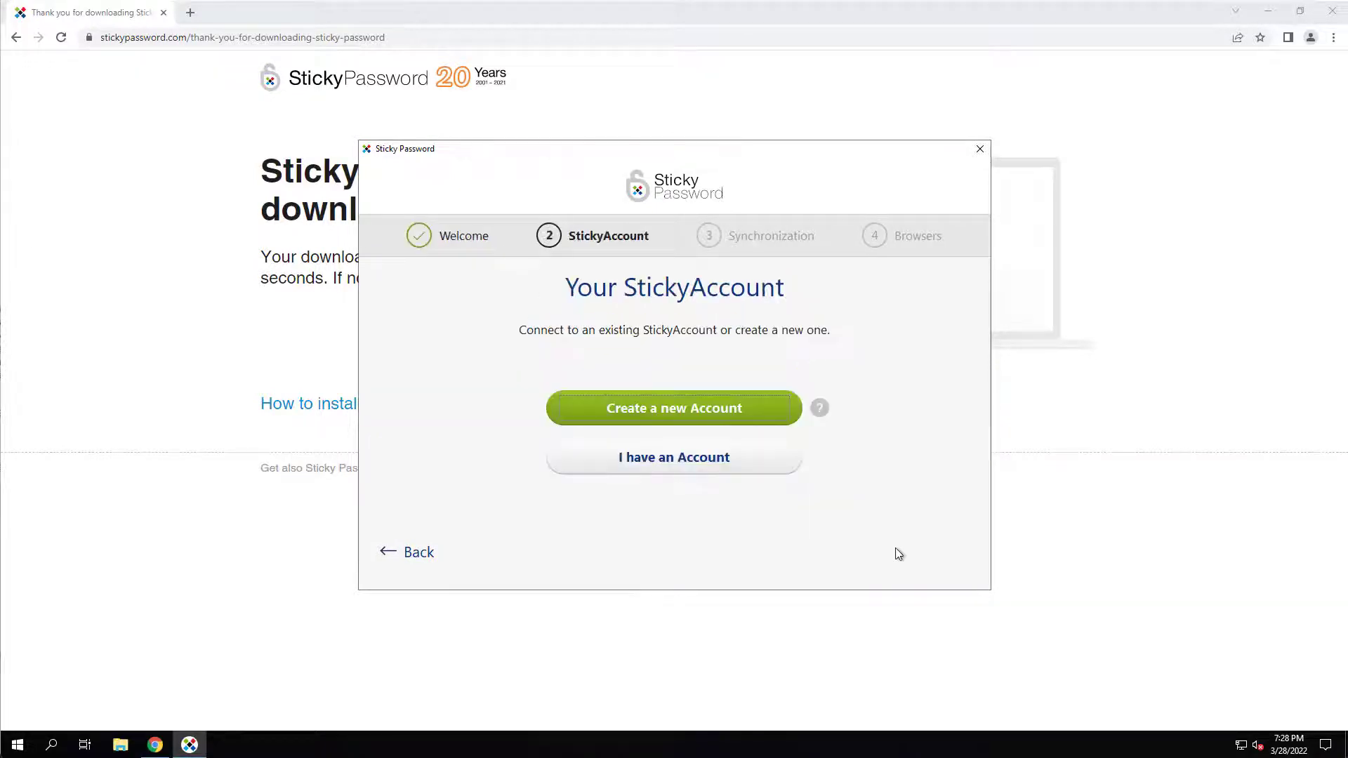
# - Start a new StickyAccount, entering the account e-mail address and a master password
pyautogui.click(697, 414)
pyautogui.hotkey('ctrl', 'v')
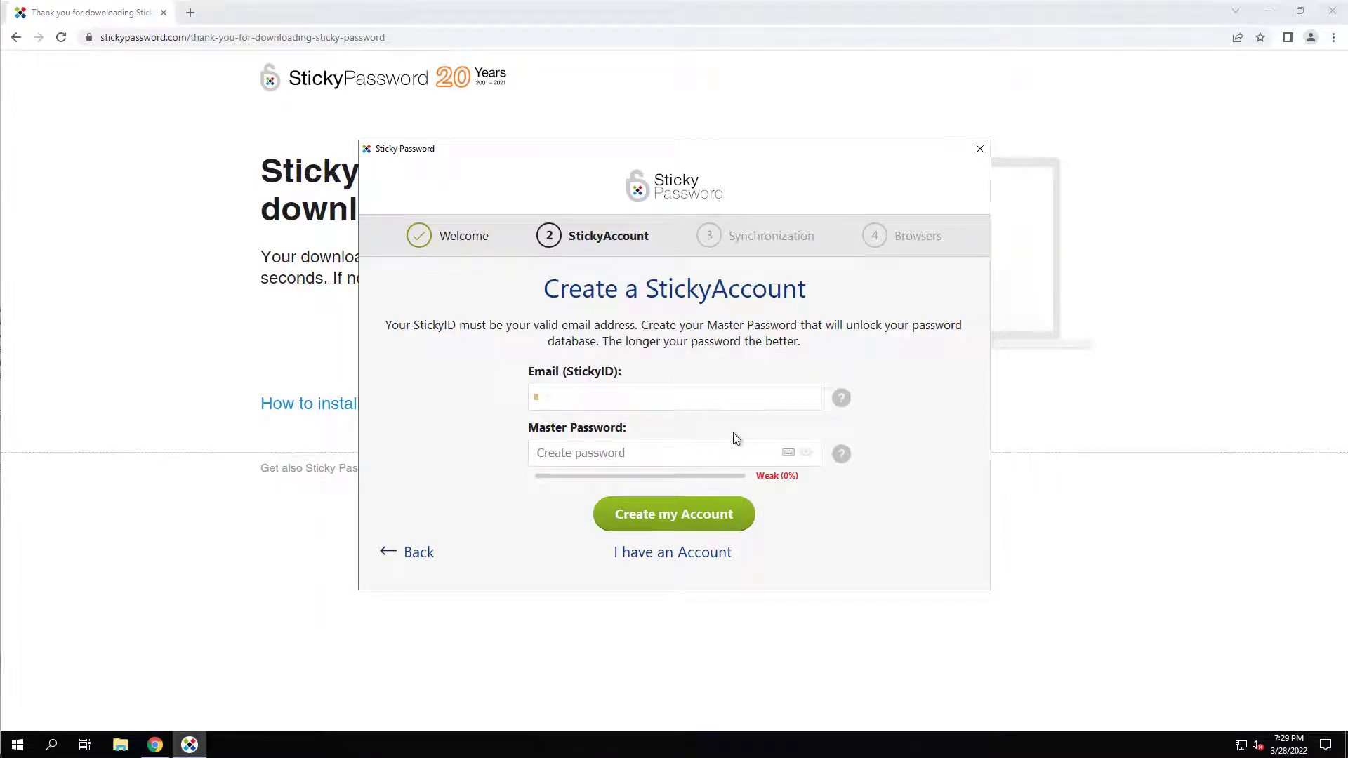
pyautogui.write('test@gmail.com')
pyautogui.hotkey('ctrl', 'a')
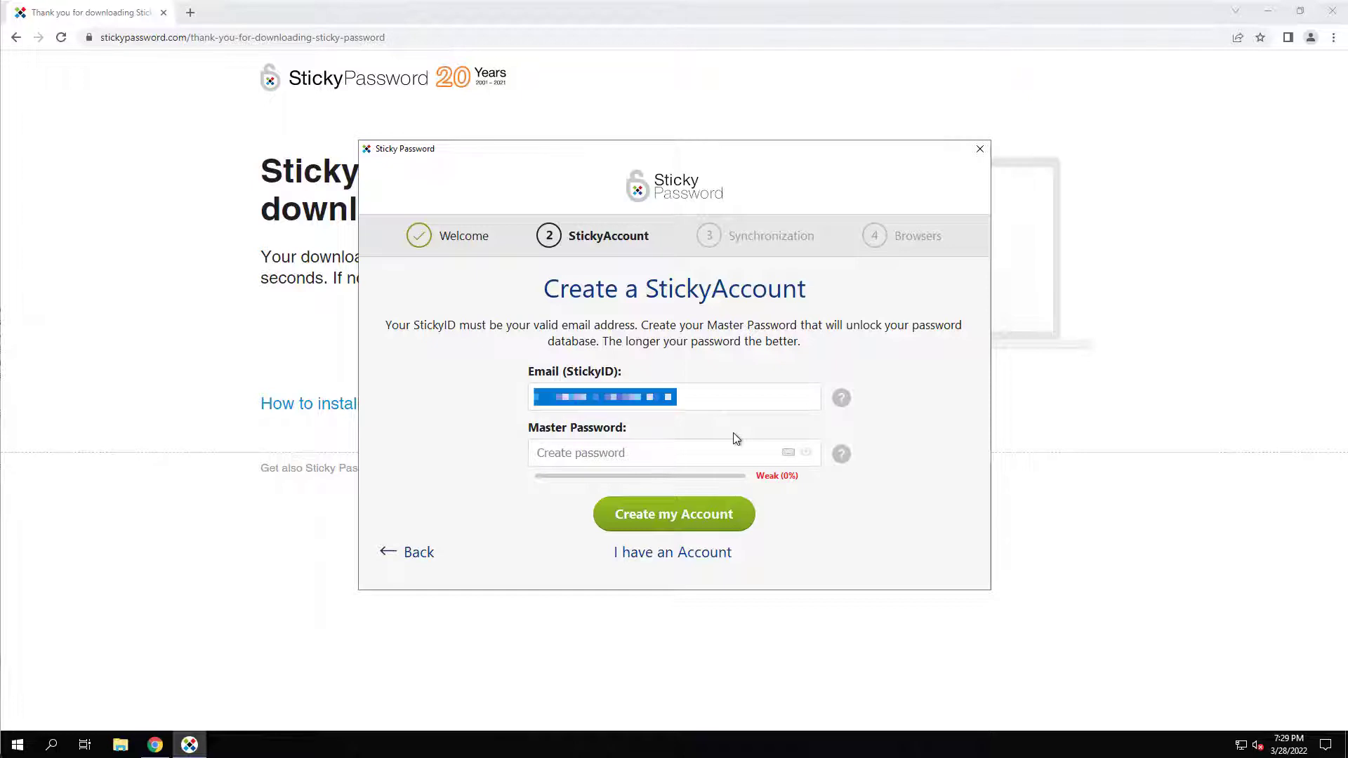
pyautogui.press('Tab')
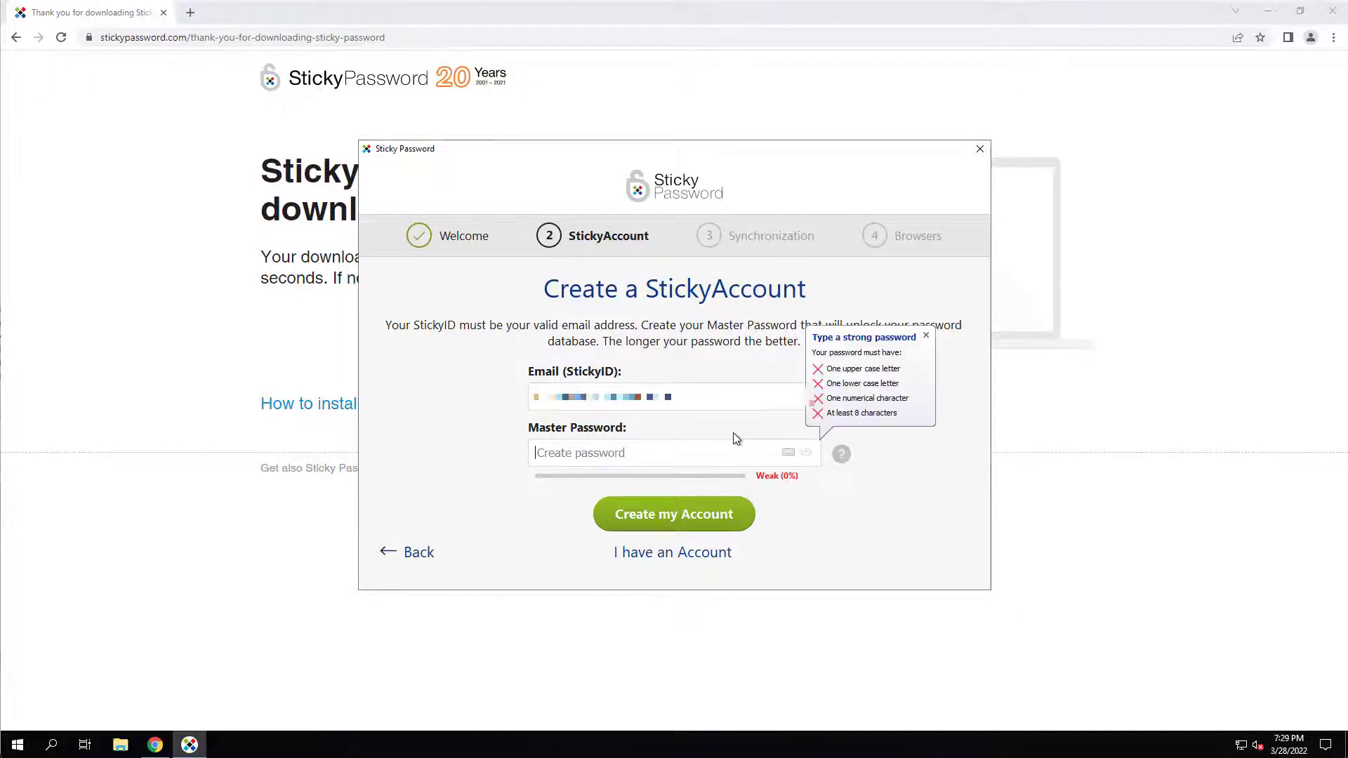
pyautogui.write('●●●●●●●●●●●●●')
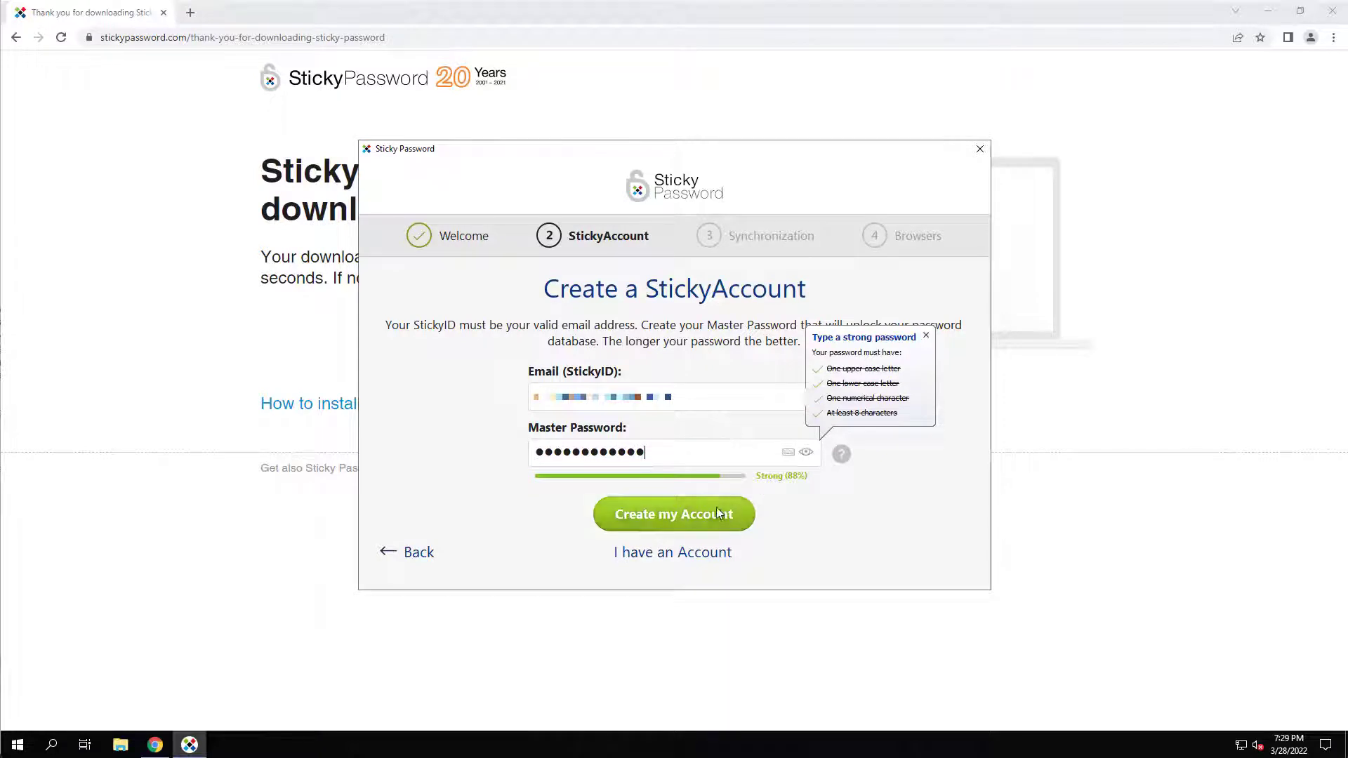
# - Submit the account, confirm the master password, and acknowledge it cannot be recovered
pyautogui.click(715, 511)
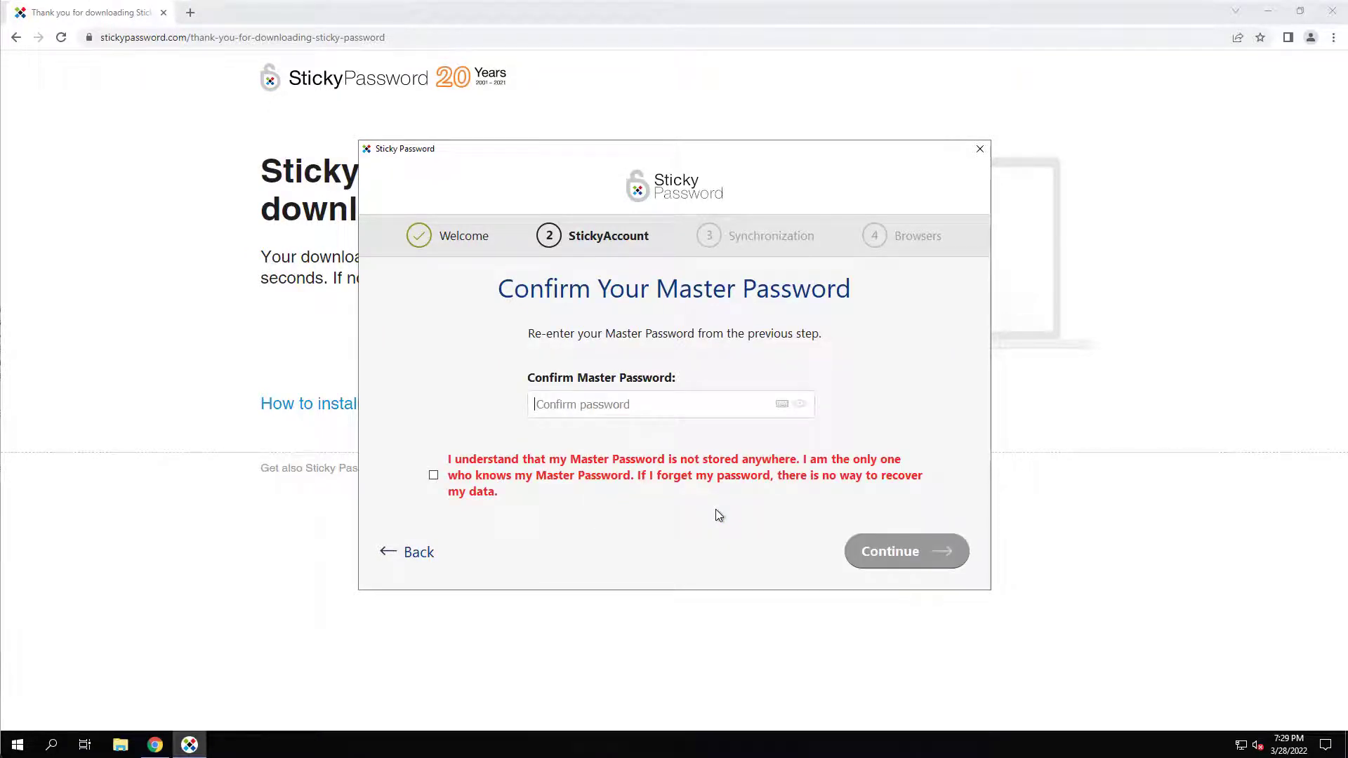
pyautogui.write('●●●●●●●●●')
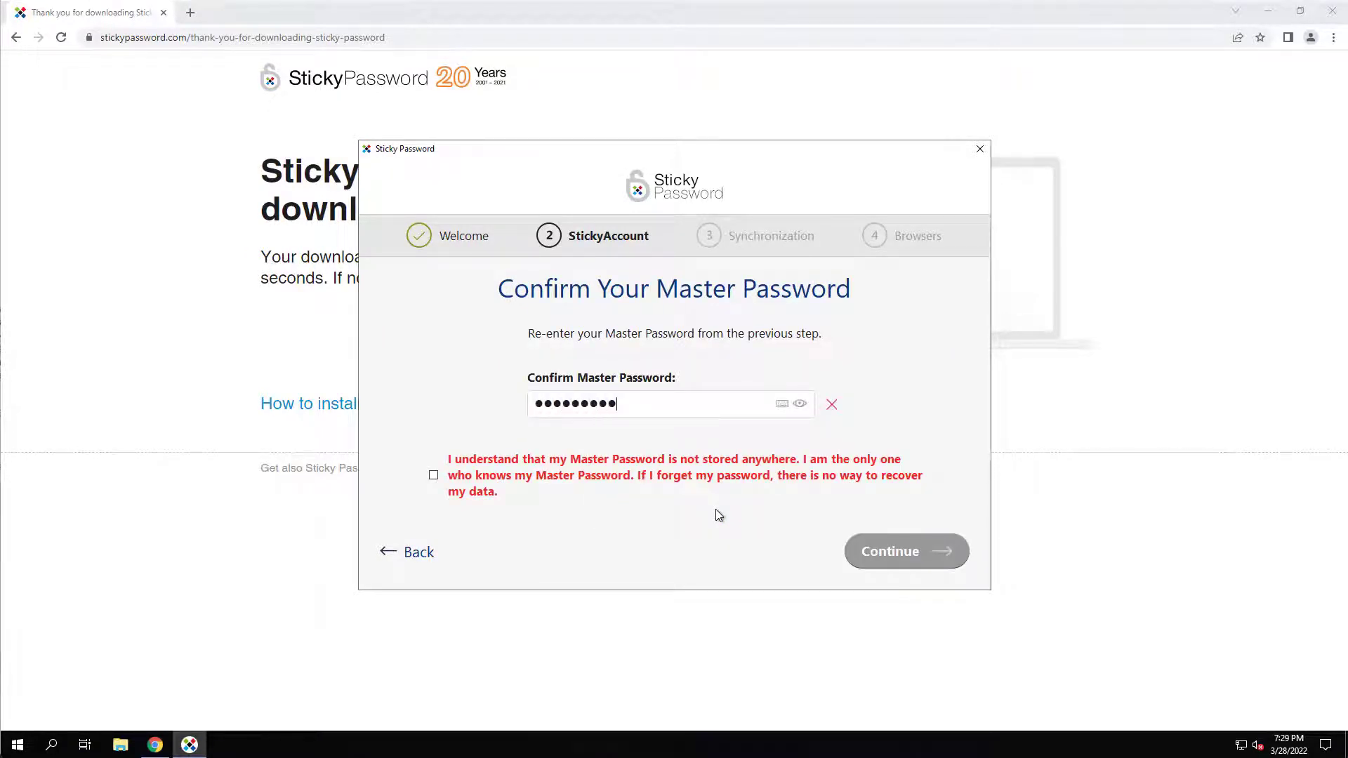
pyautogui.write('●●●●')
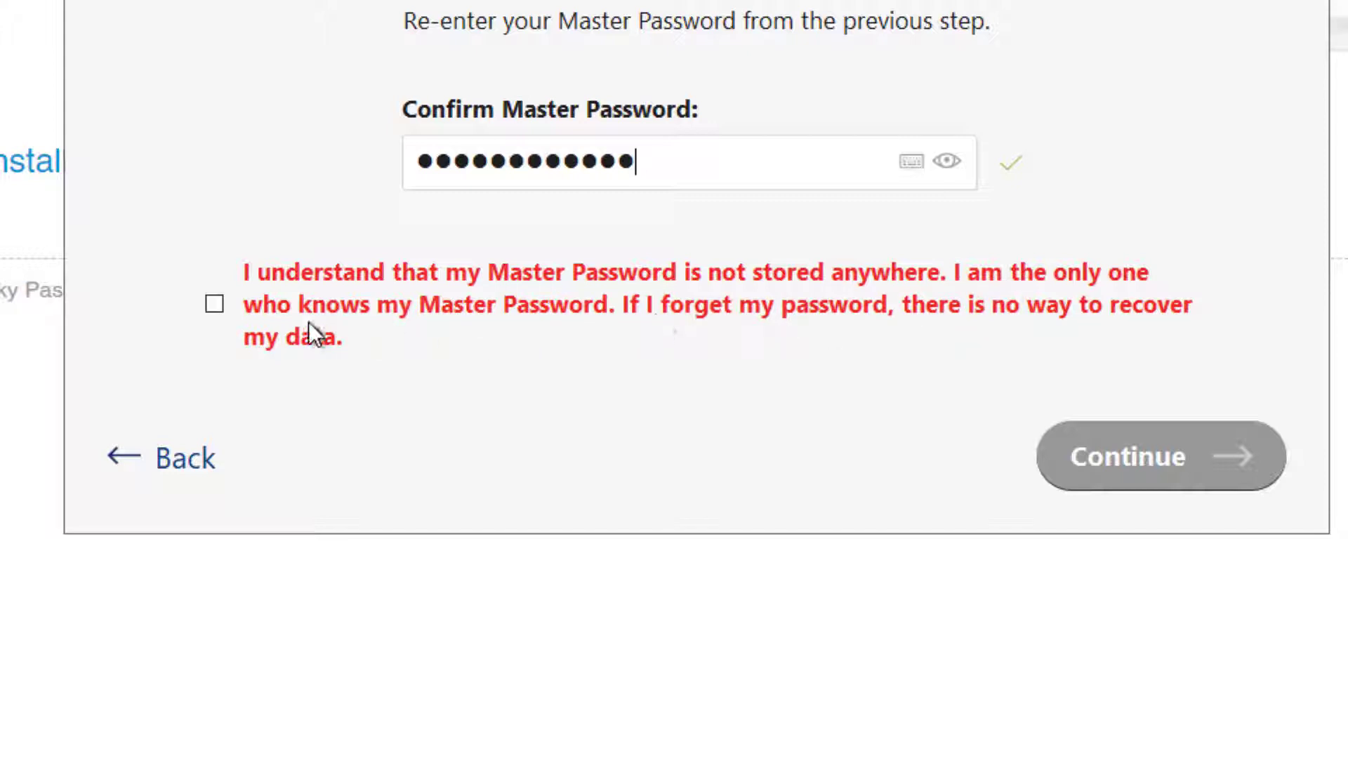
pyautogui.click(214, 306)
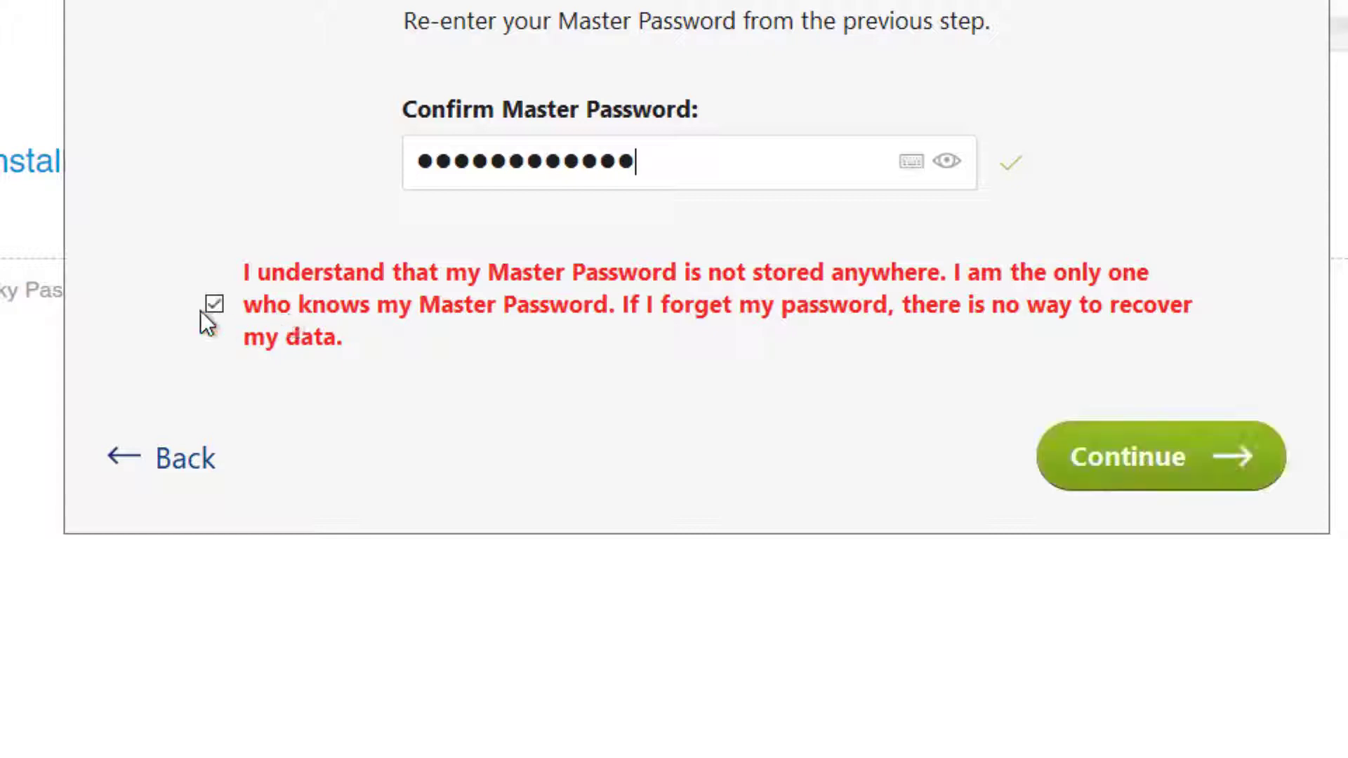
pyautogui.click(1131, 480)
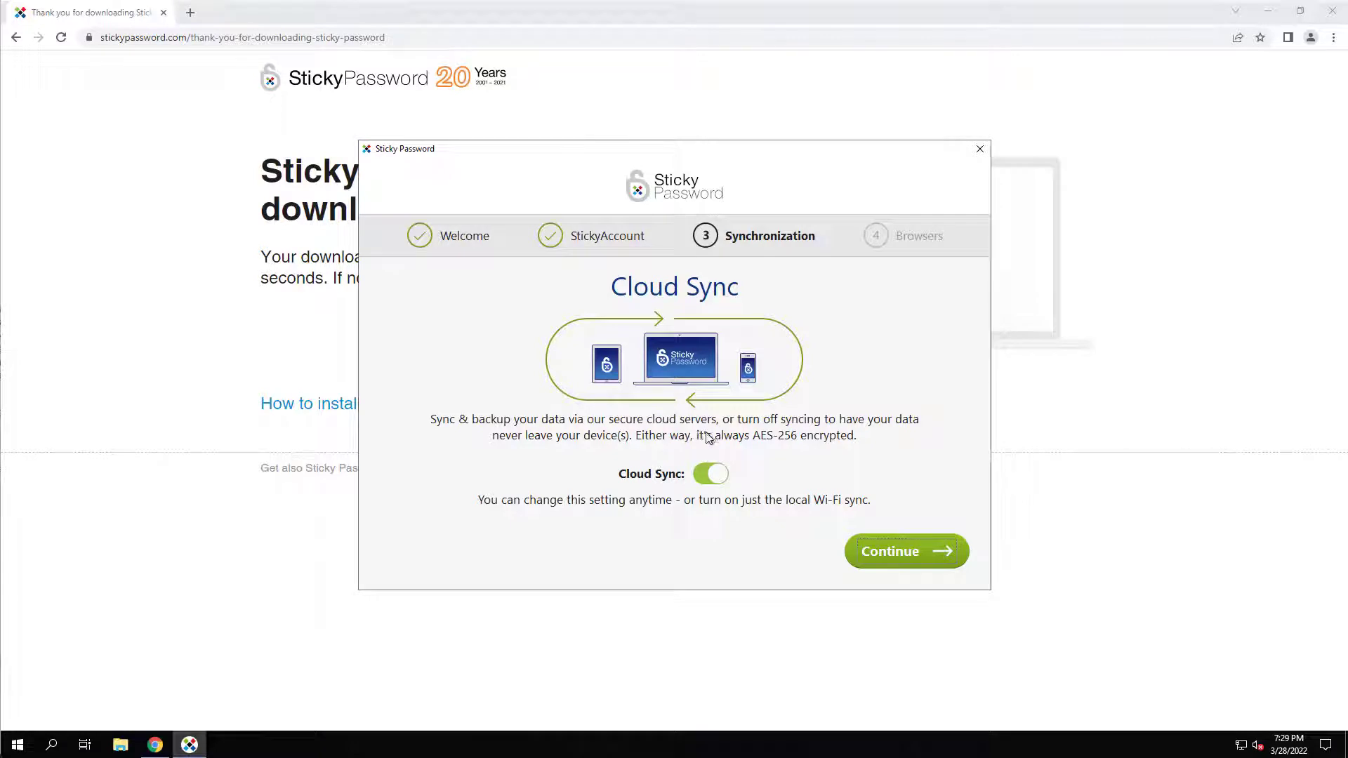
# - Keep cloud sync on and integrate only with Chrome, unchecking Internet Explorer
pyautogui.click(903, 549)
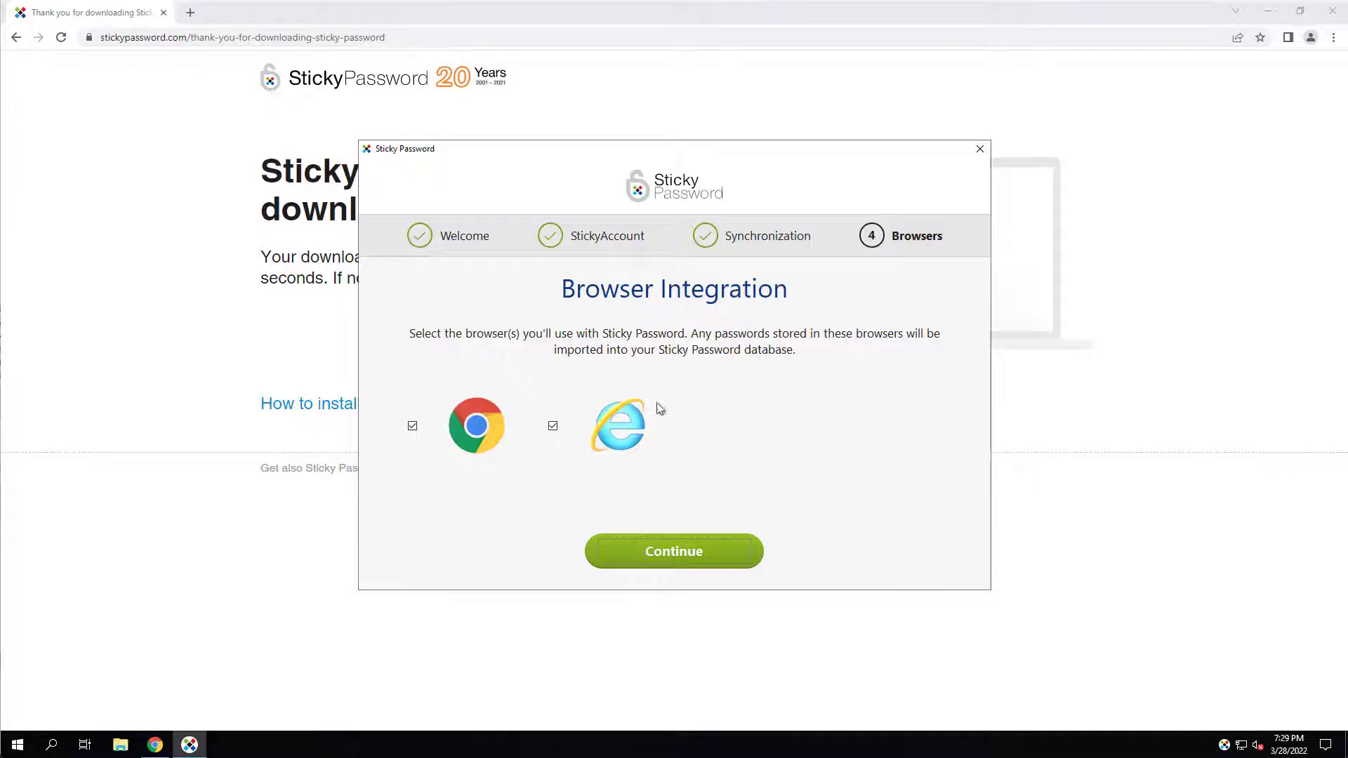
pyautogui.click(563, 431)
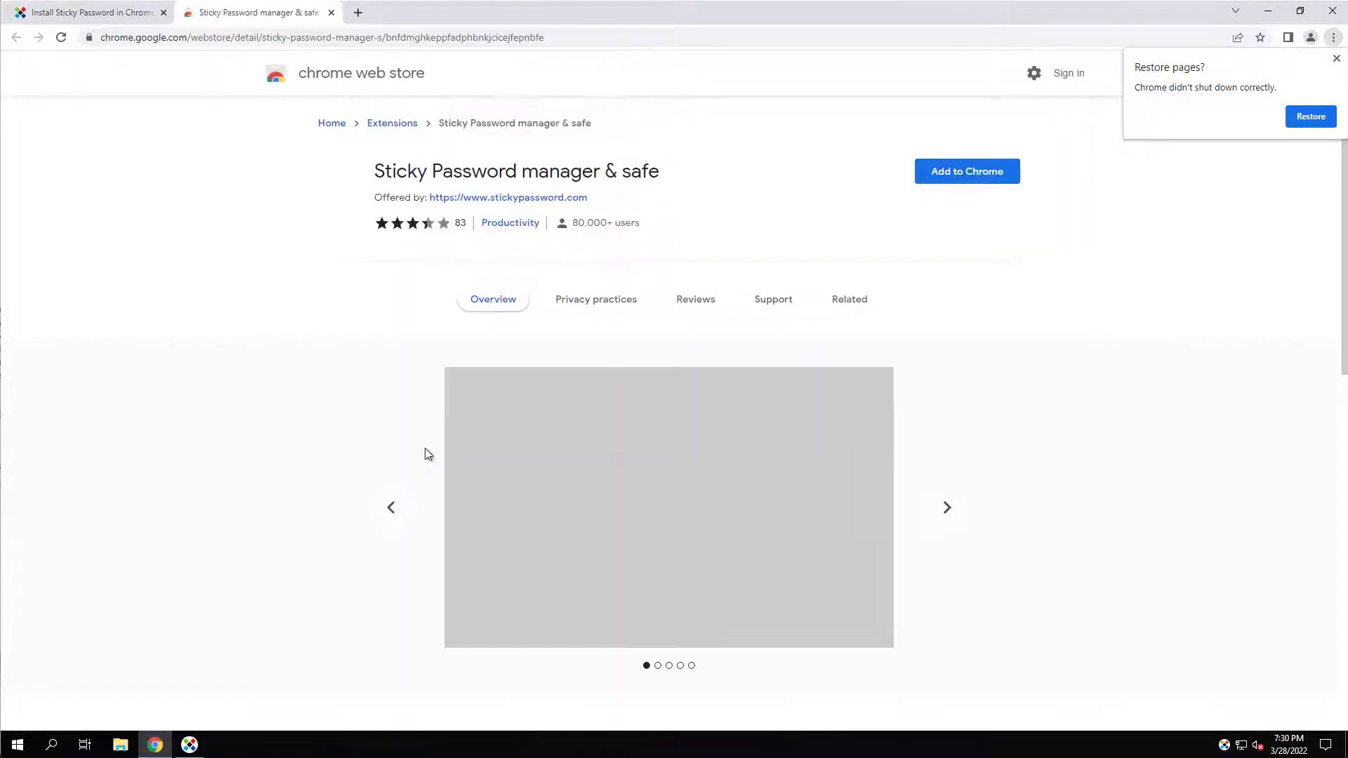
# - Add the Sticky Password manager & safe extension to Chrome and pin it to the toolbar
pyautogui.click(983, 178)
pyautogui.click(702, 204)
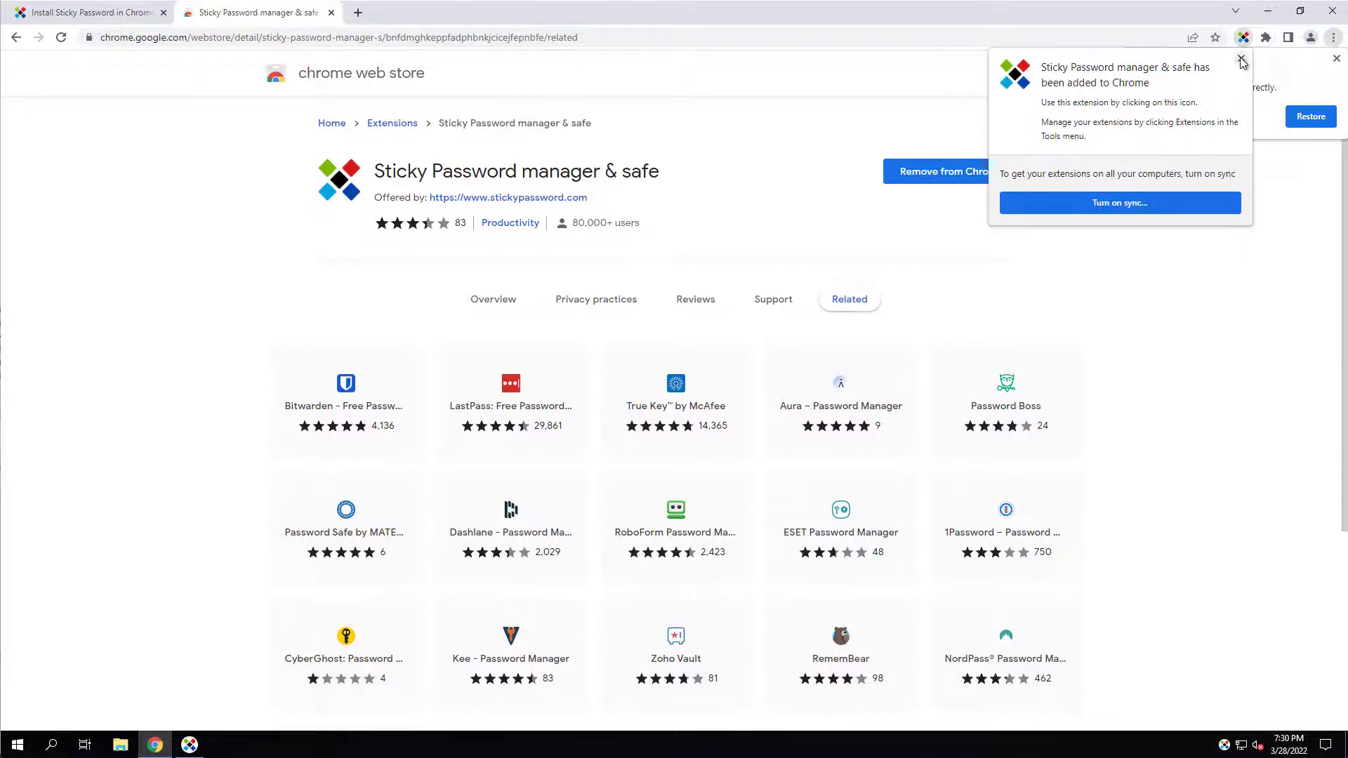
pyautogui.click(1241, 60)
pyautogui.click(1266, 38)
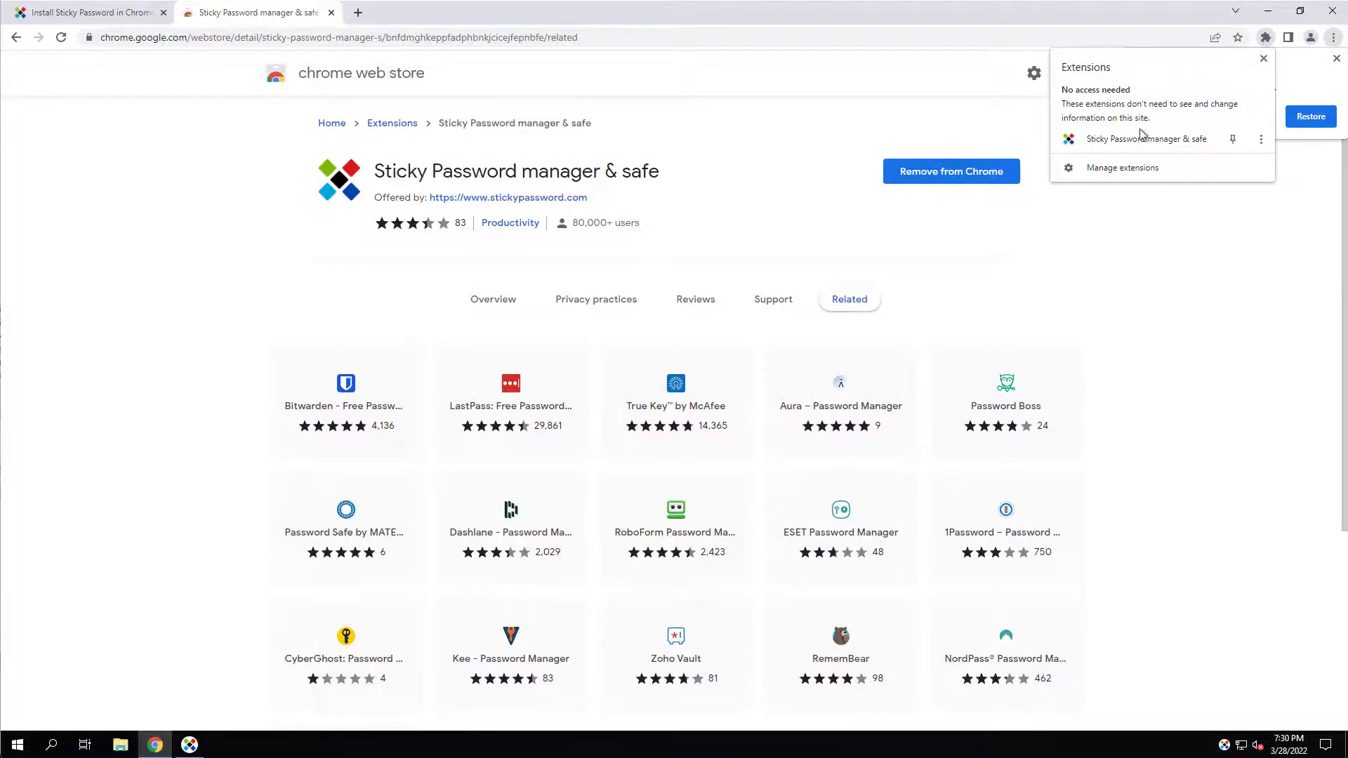
pyautogui.click(1234, 140)
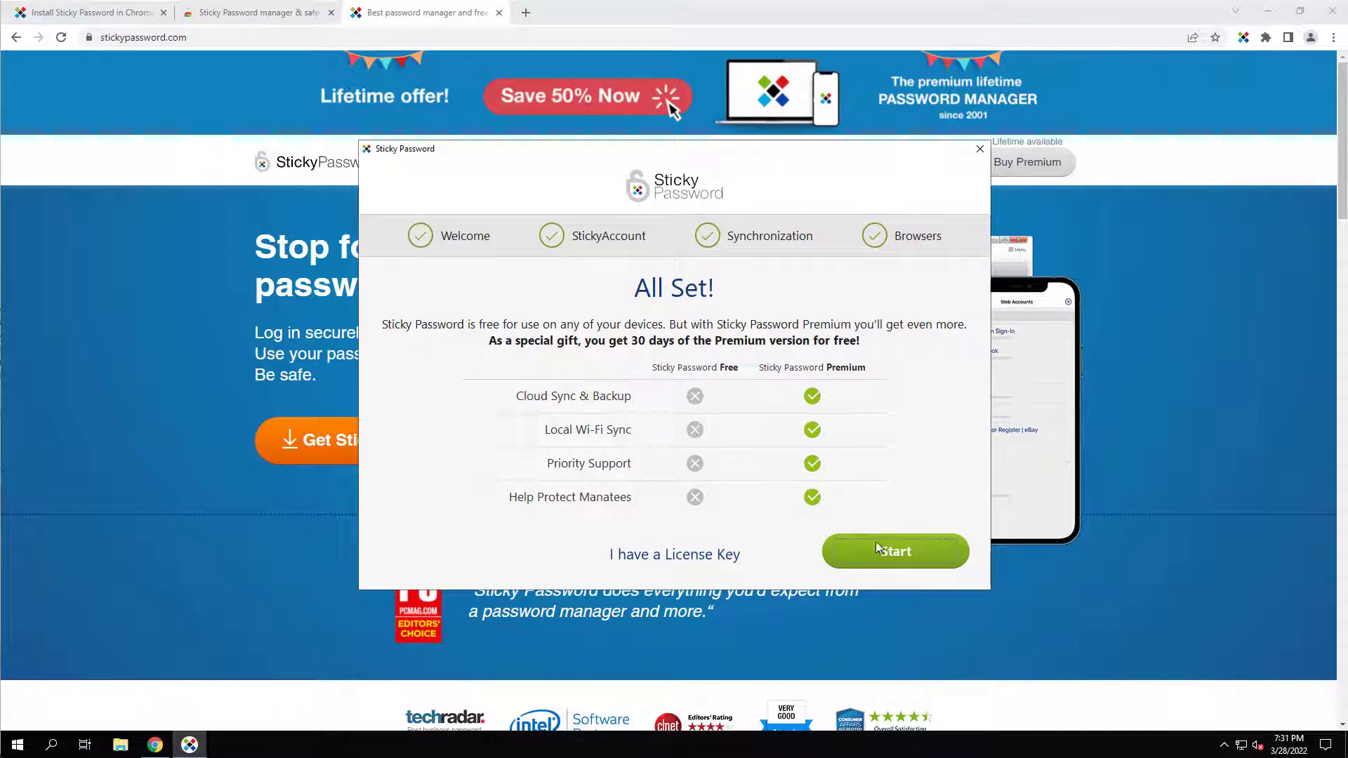
# - Open the password manager and browse its Web Accounts, App Accounts and Identities sections
pyautogui.click(904, 566)
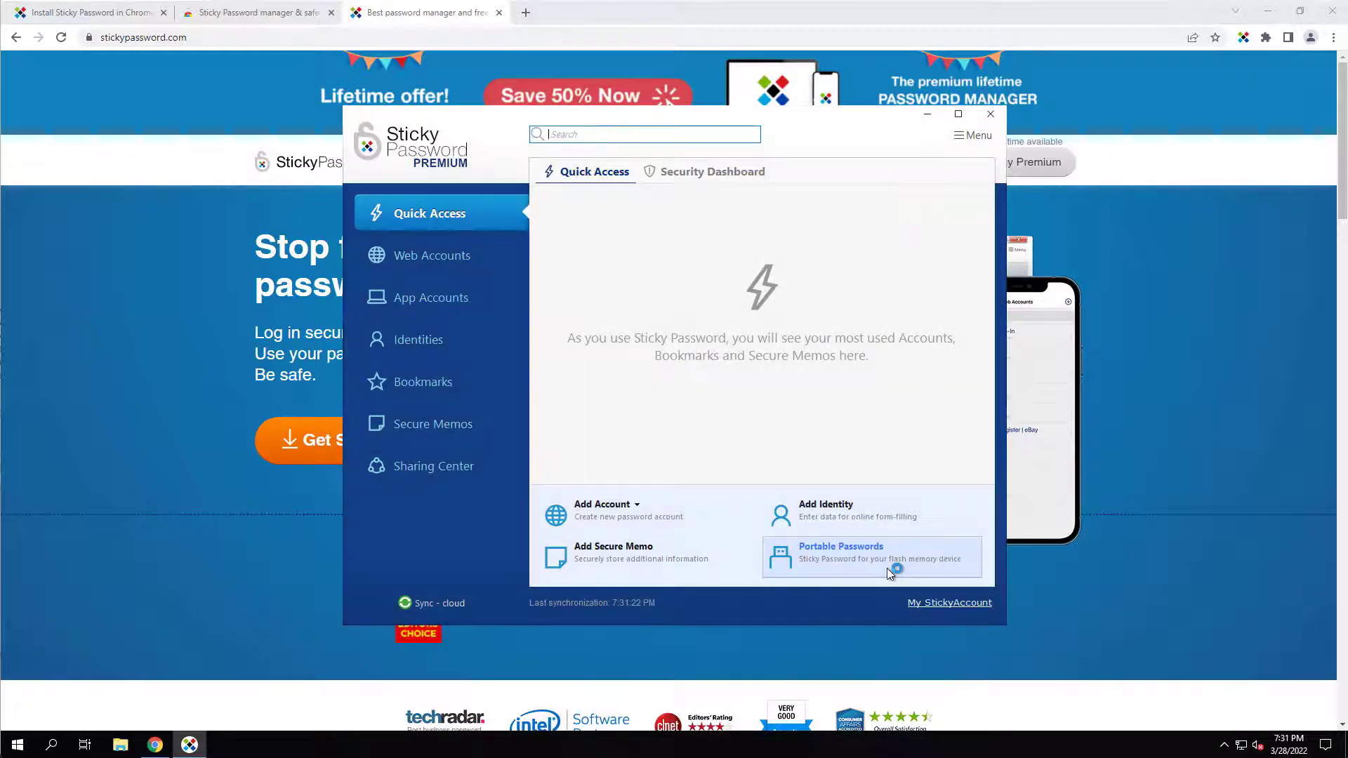
pyautogui.moveTo(521, 125); pyautogui.dragTo(551, 137)
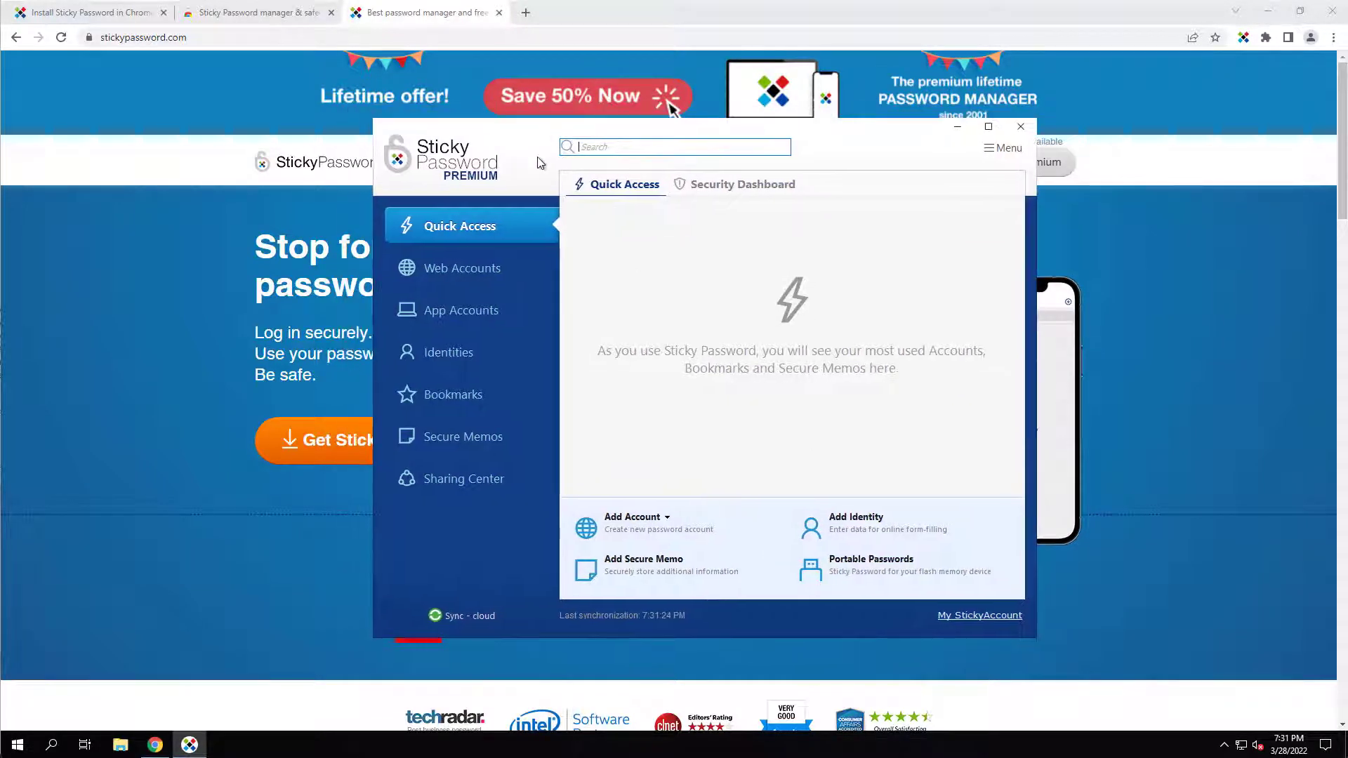
pyautogui.click(482, 268)
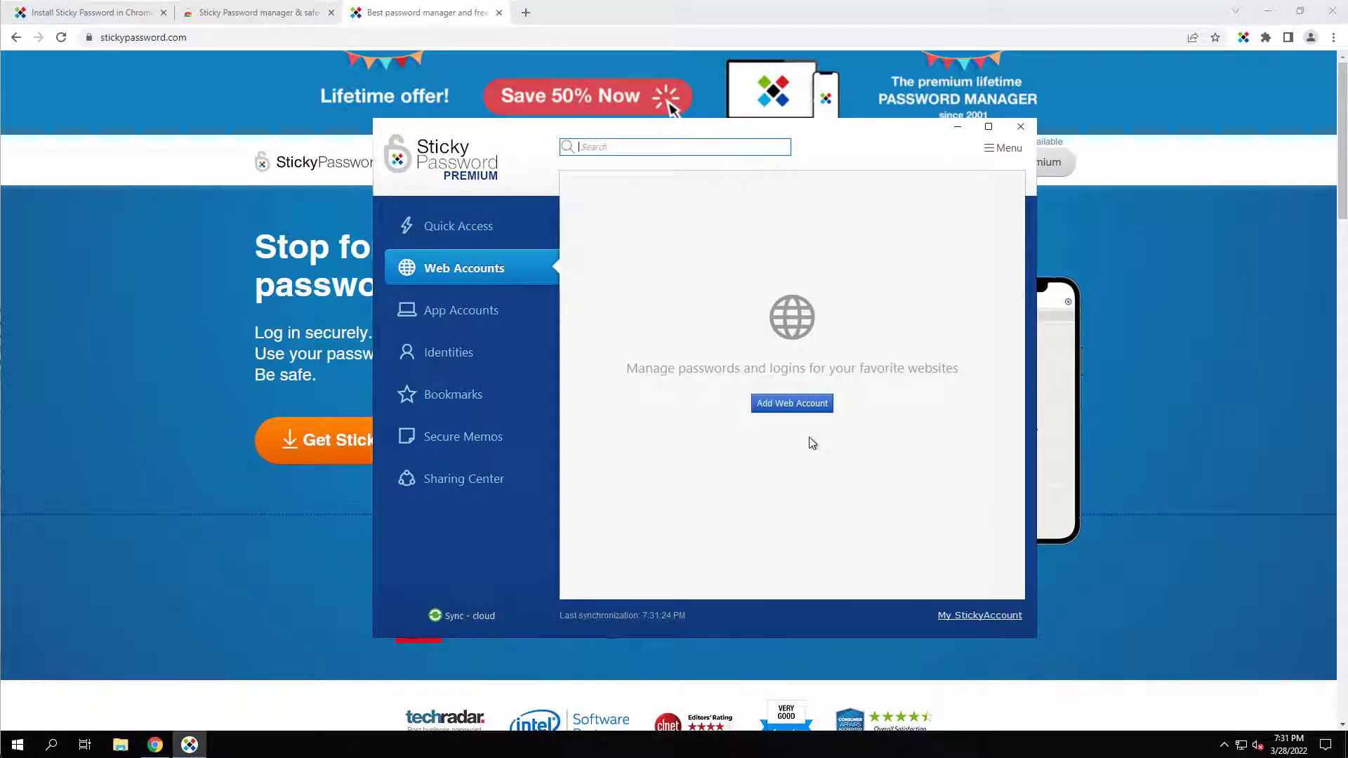
pyautogui.click(444, 305)
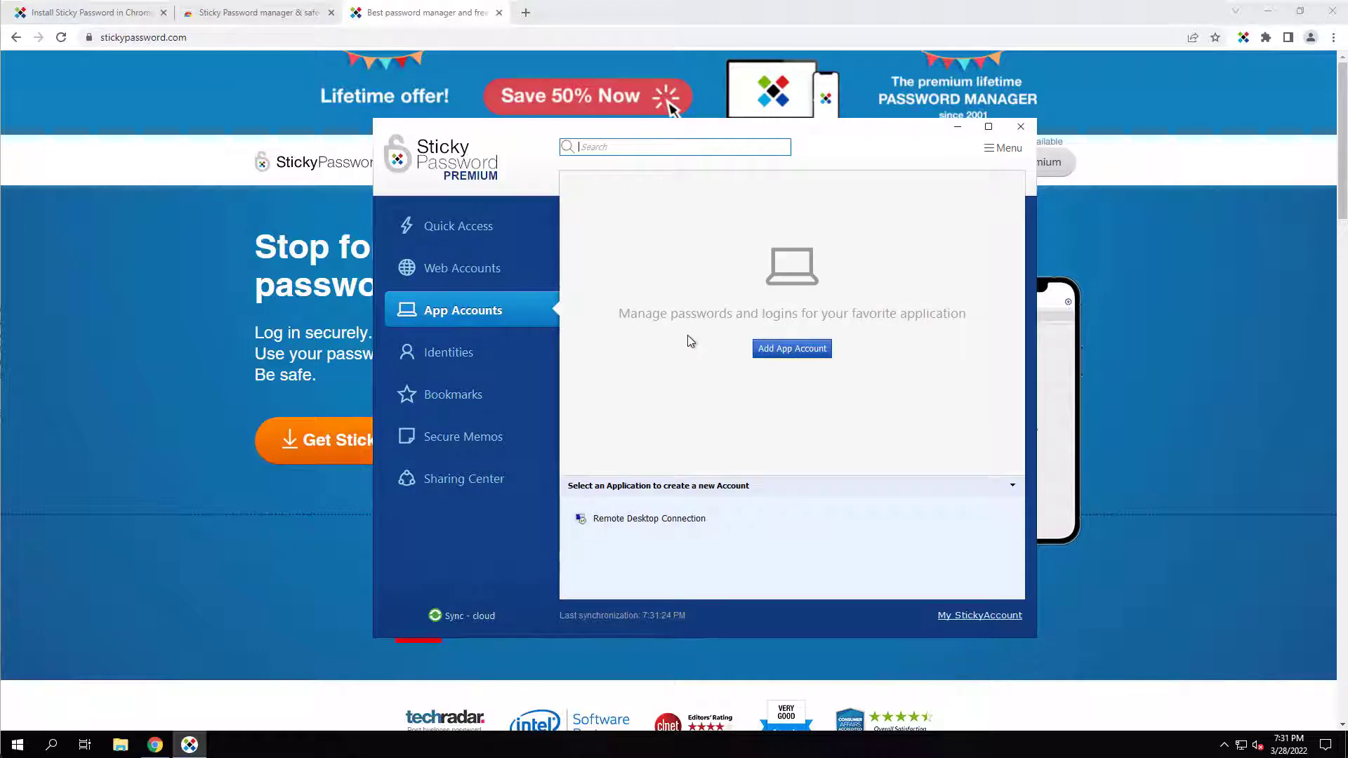
pyautogui.click(459, 350)
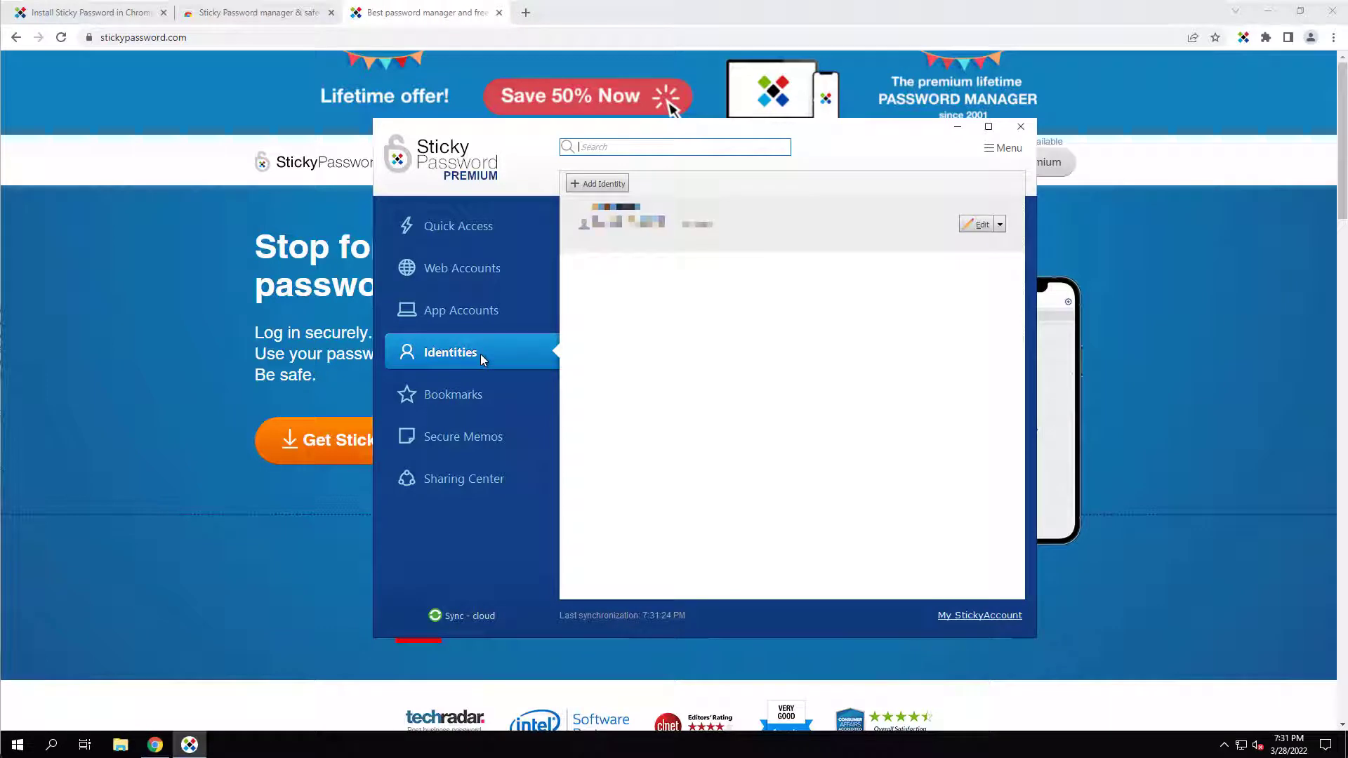
# - Browse Bookmarks, Secure Memos and the Sharing Center's contacts and emergency tabs, then open Menu
pyautogui.click(466, 392)
pyautogui.click(474, 439)
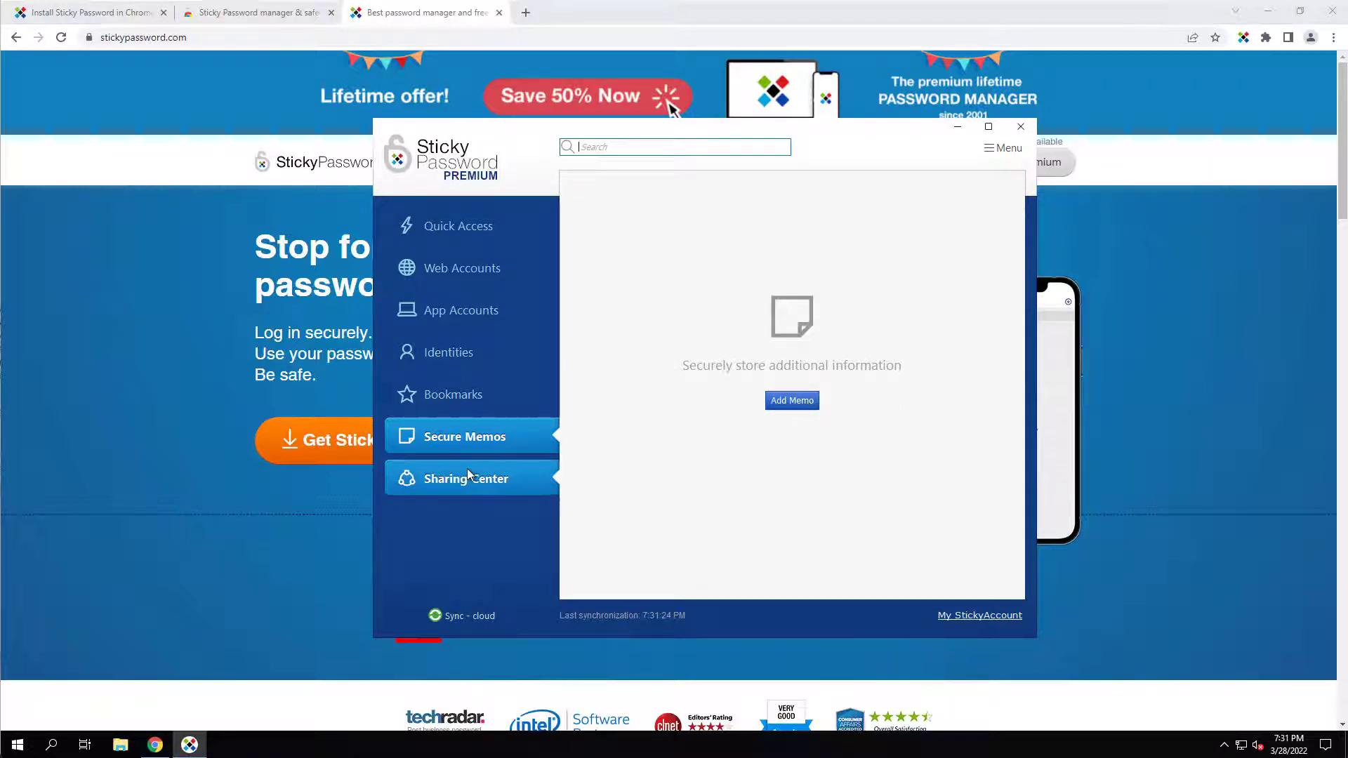
pyautogui.click(495, 483)
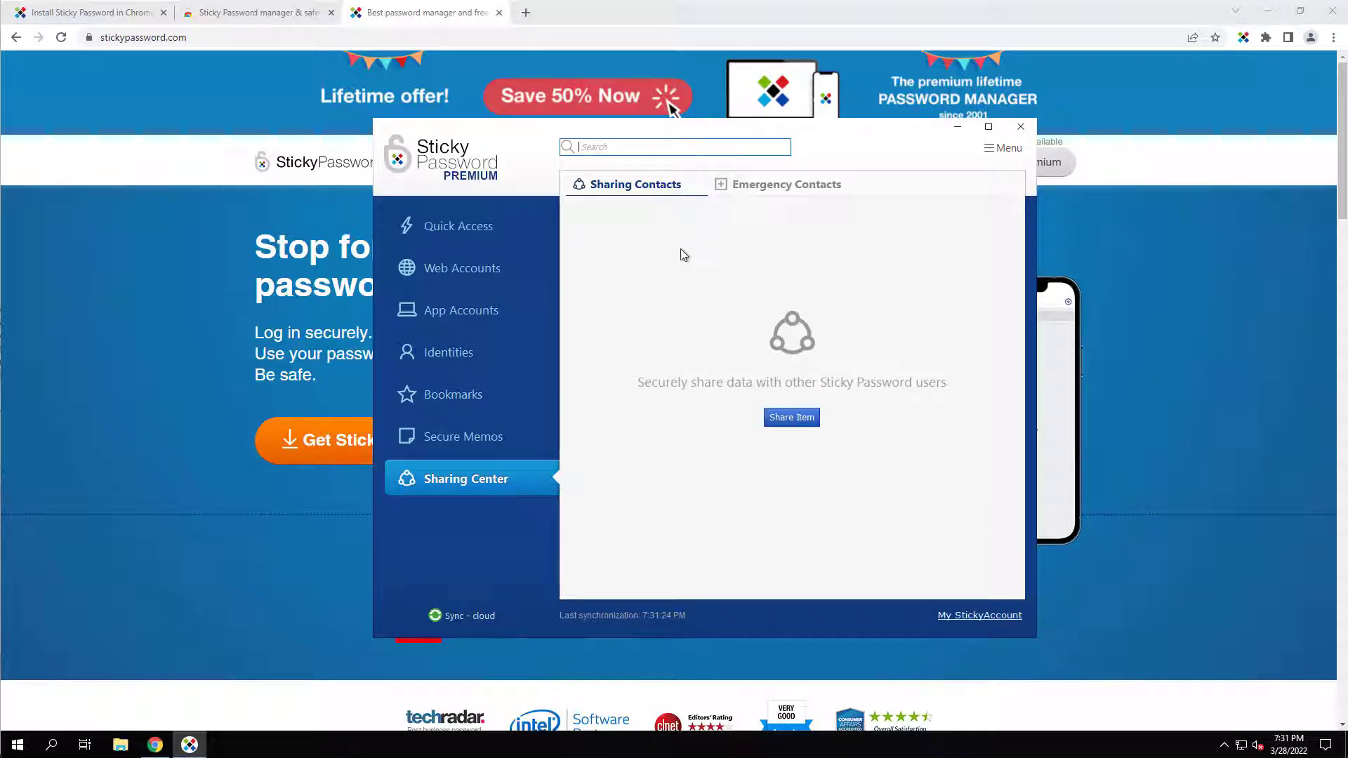
pyautogui.click(803, 194)
pyautogui.click(671, 186)
pyautogui.moveTo(867, 153); pyautogui.dragTo(823, 173)
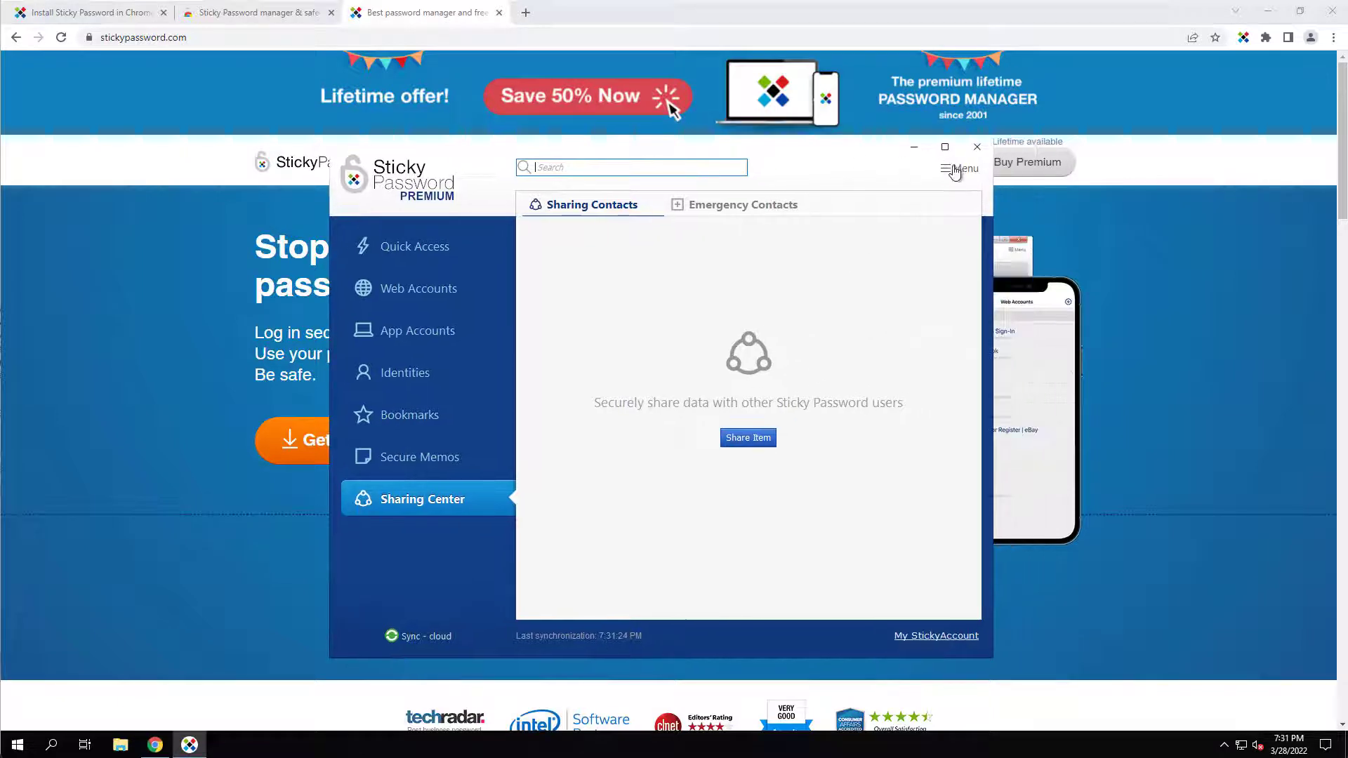
pyautogui.click(959, 170)
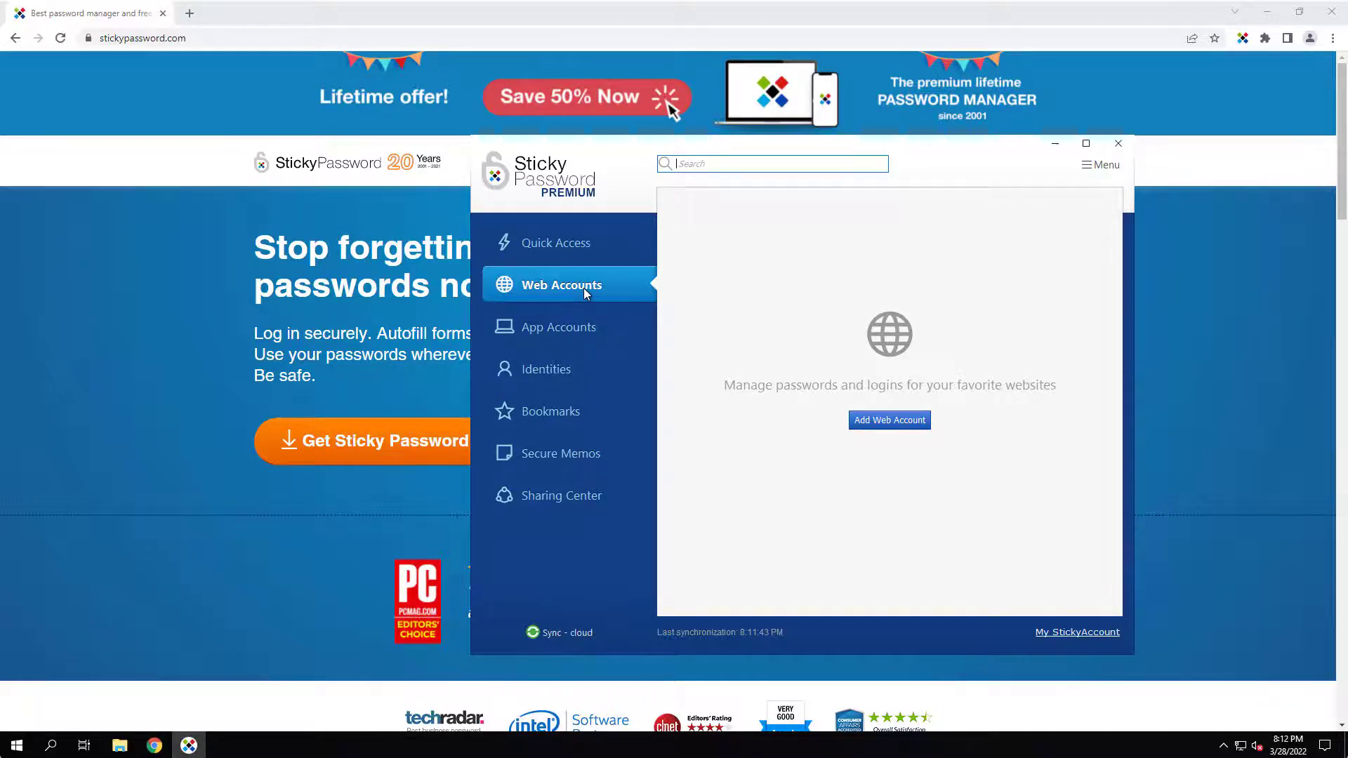
# - Add a web account with link ebay.com plus its login and password, and save it
pyautogui.click(887, 426)
pyautogui.click(852, 236)
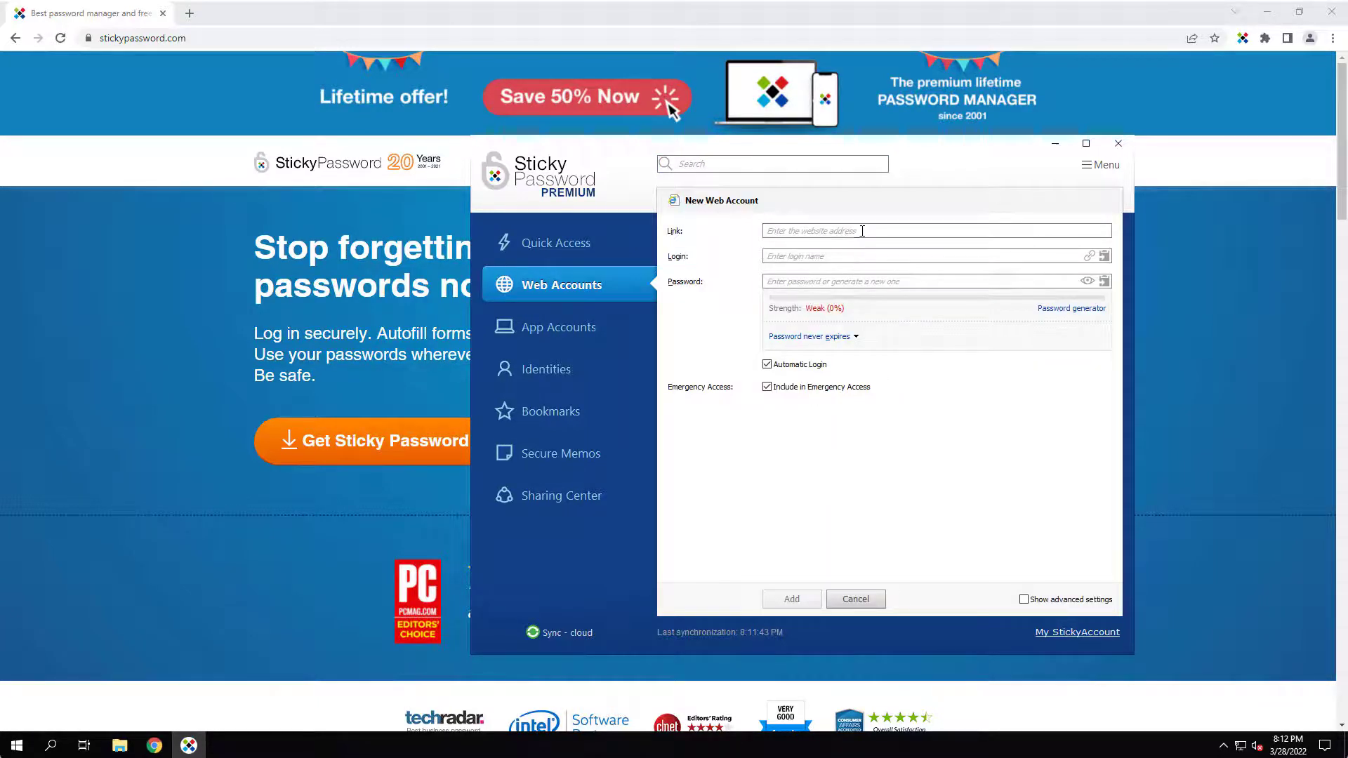
pyautogui.click(862, 231)
pyautogui.write('ebay.com')
pyautogui.press('Tab')
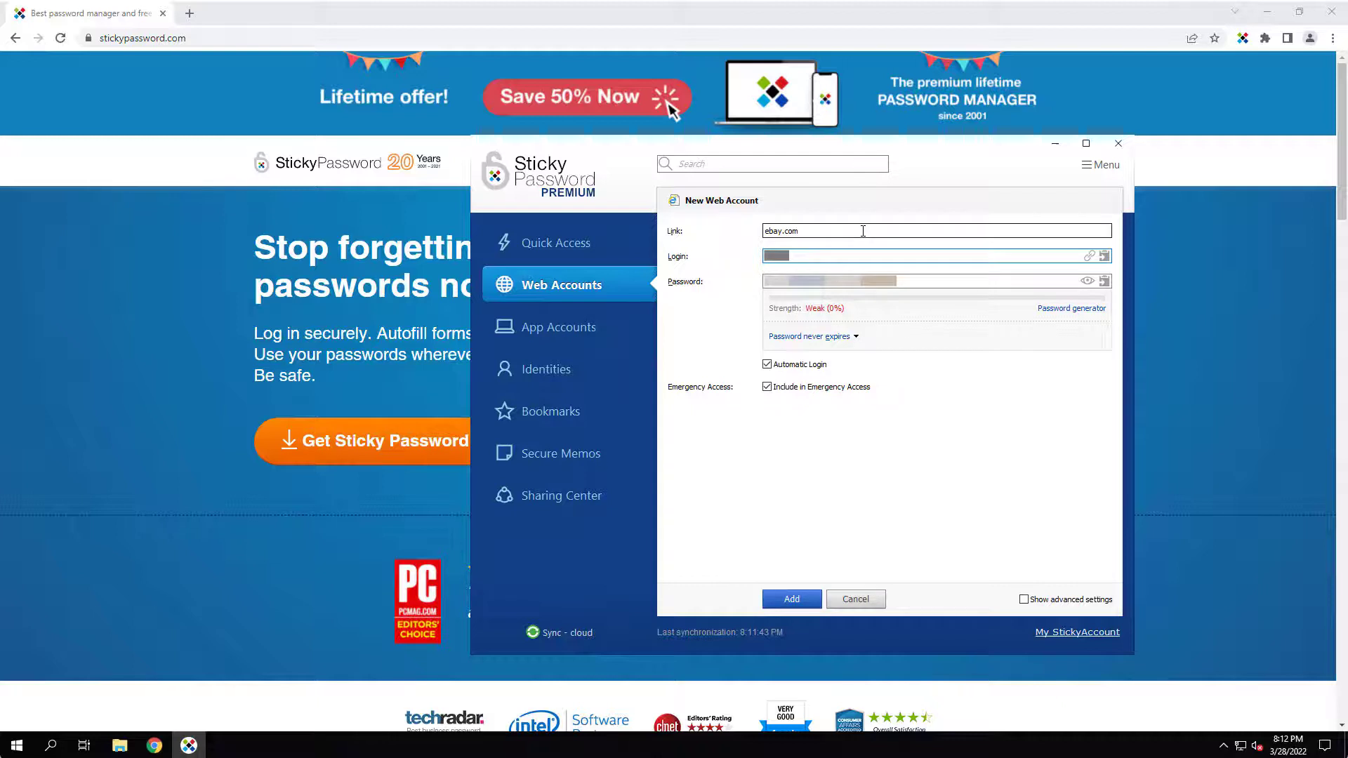
pyautogui.press('Tab')
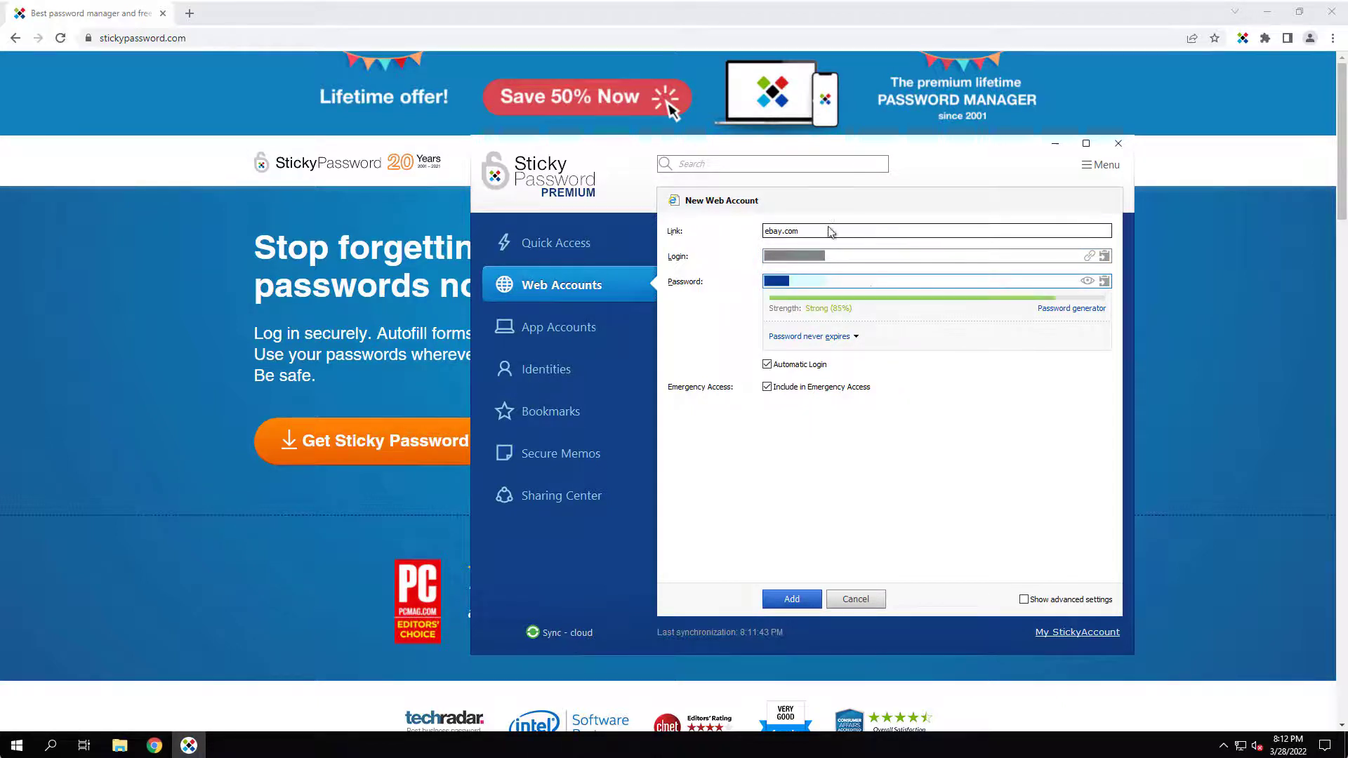
pyautogui.click(792, 599)
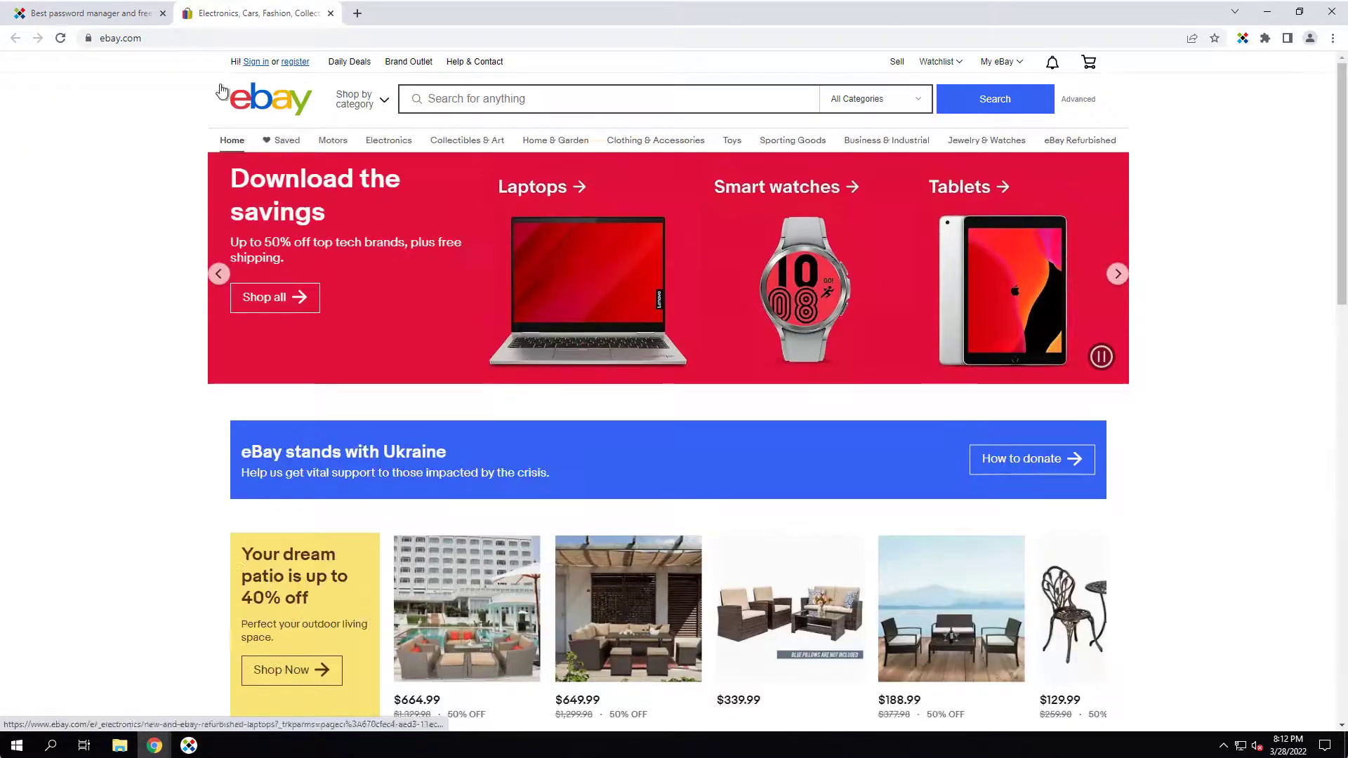
# - Sign in to eBay using the username and password auto-filled by Sticky Password
pyautogui.click(258, 63)
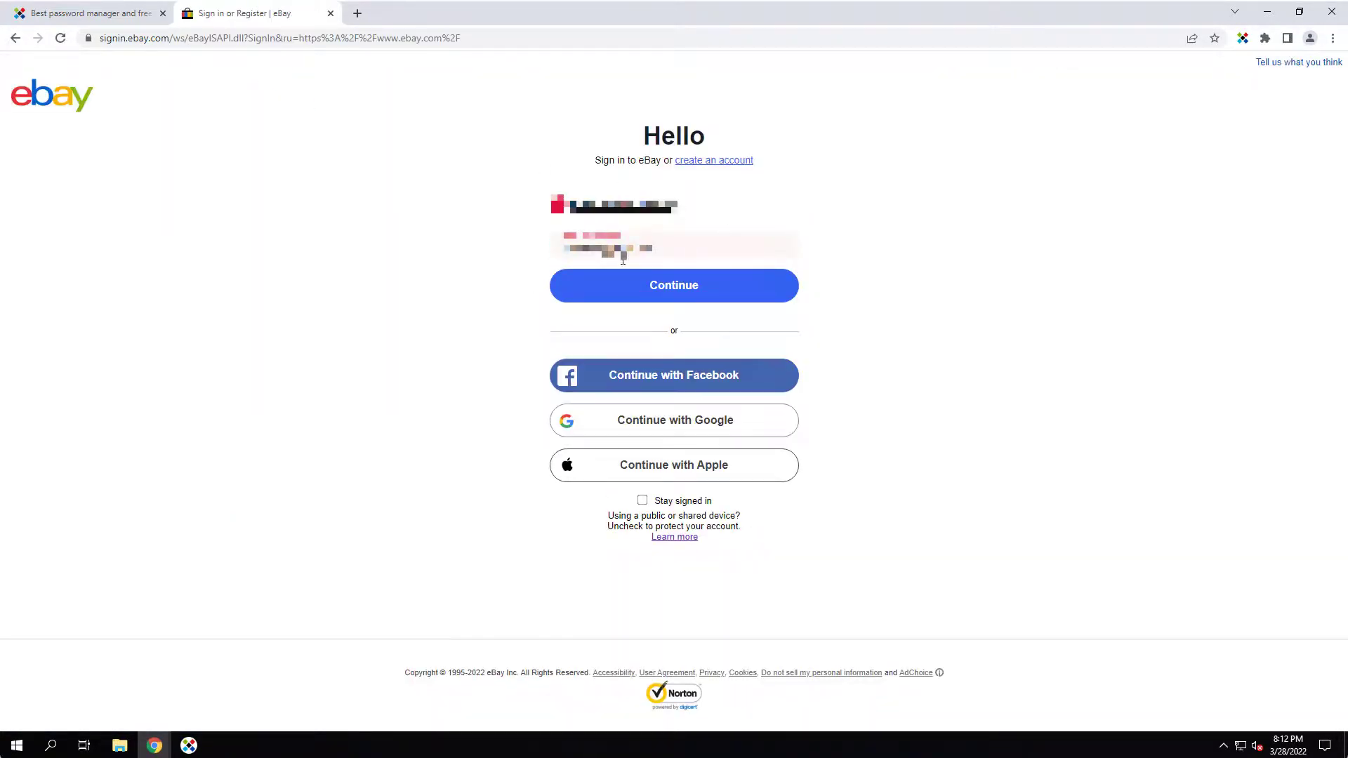
pyautogui.click(667, 280)
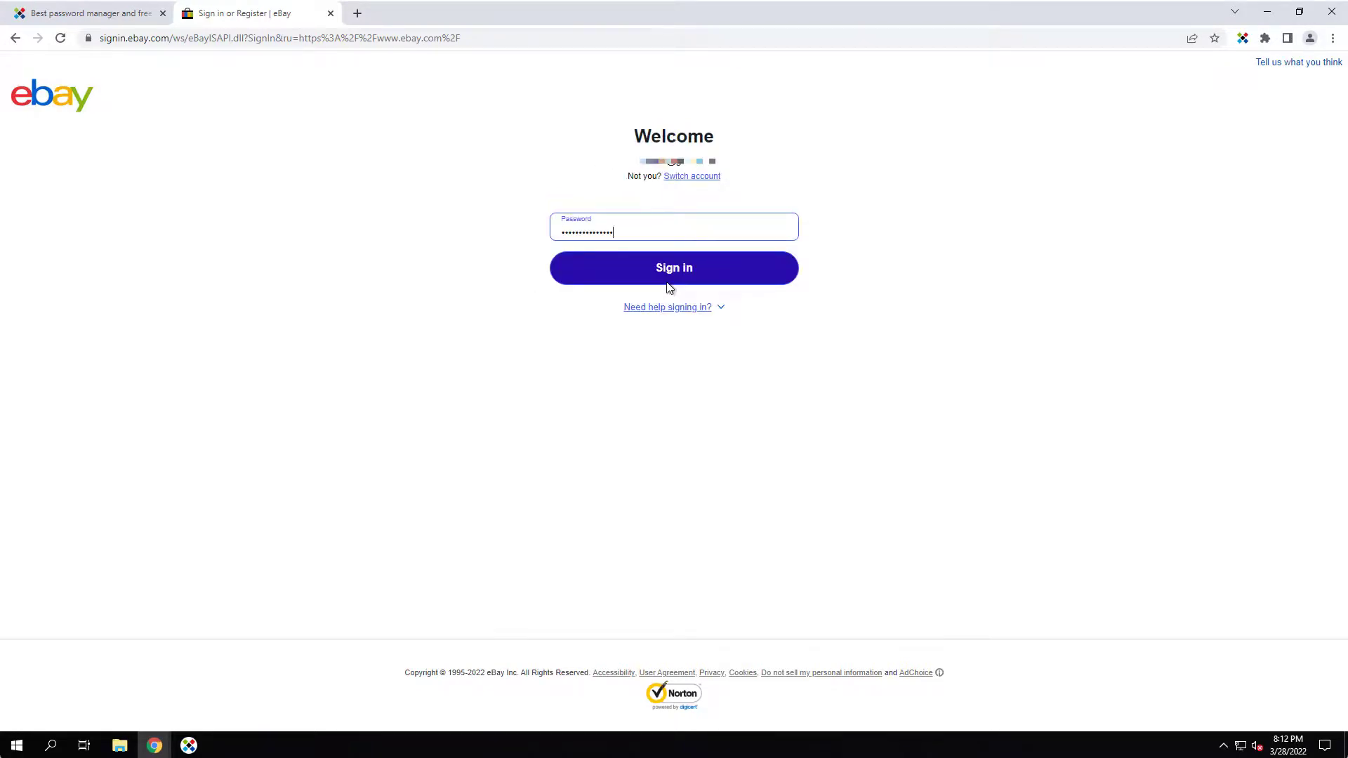
pyautogui.click(661, 266)
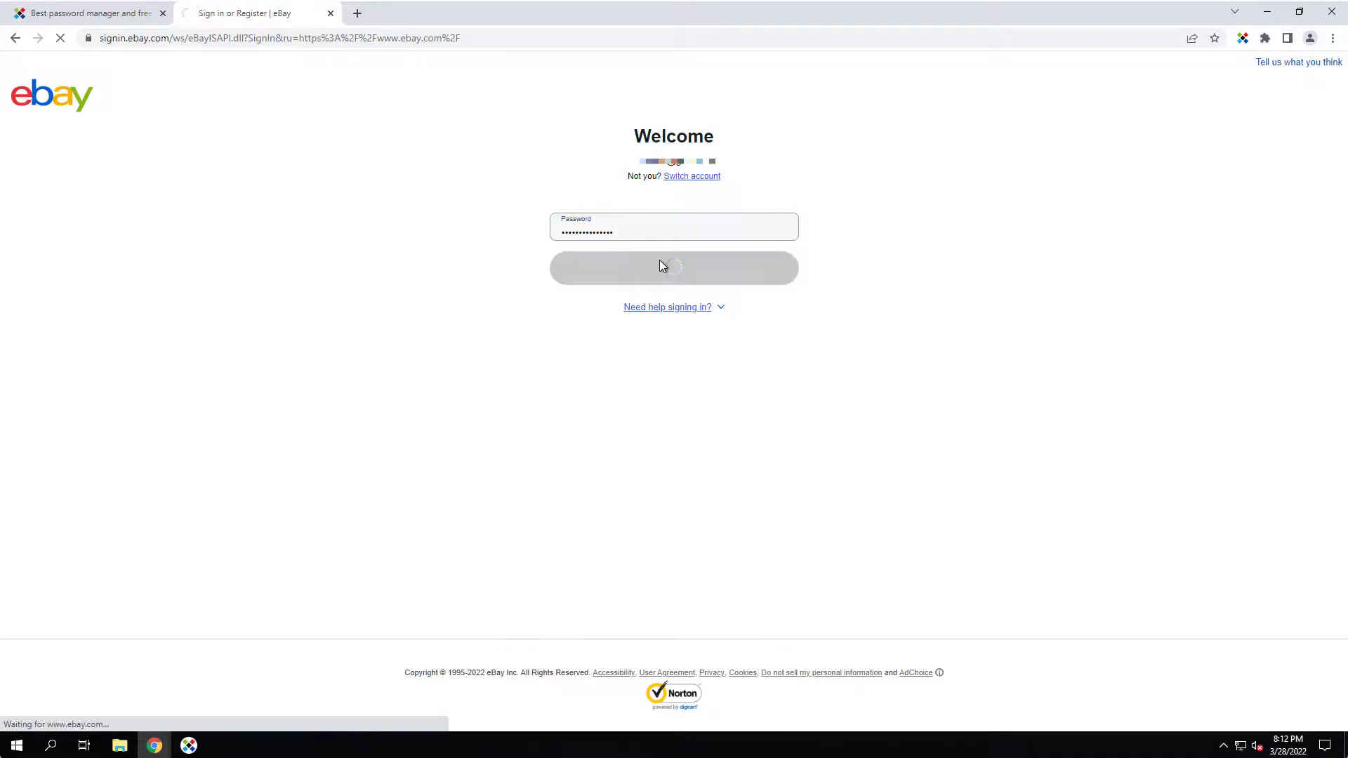